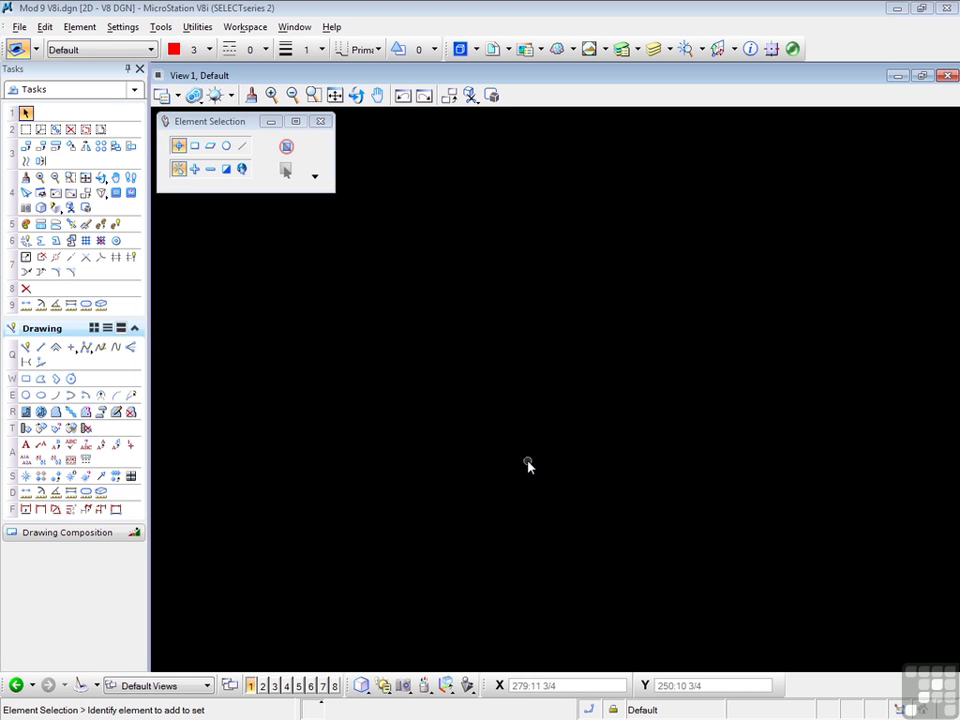
Step: Open the Groups tools as a floating toolbox and place it over the lower part of the drawing view
right_click(40, 240)
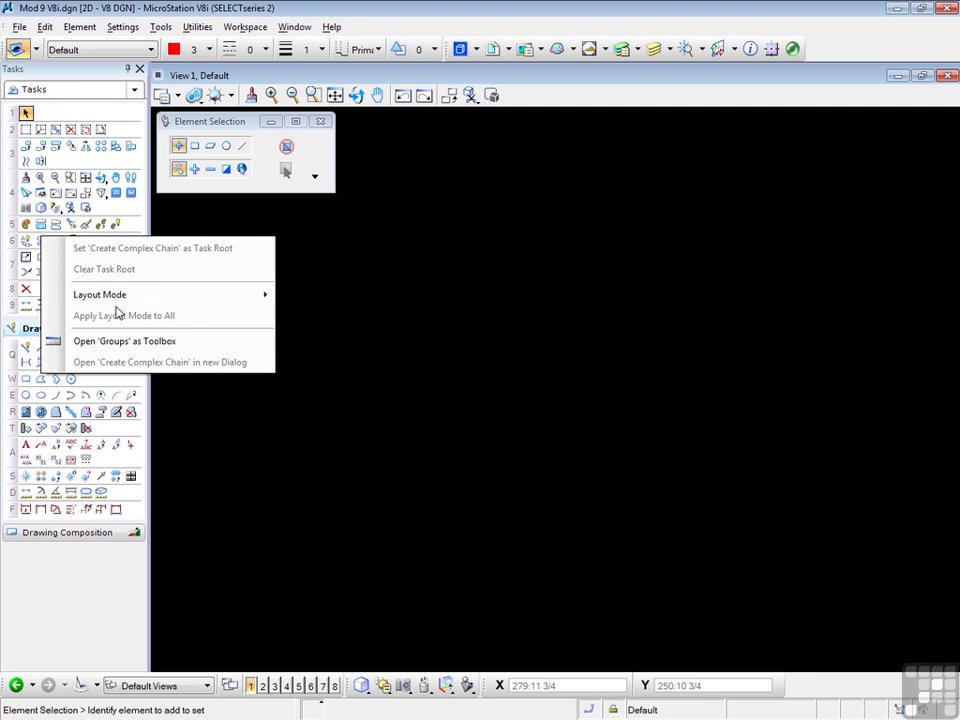
left_click(128, 341)
left_click_drag(237, 338, 400, 600)
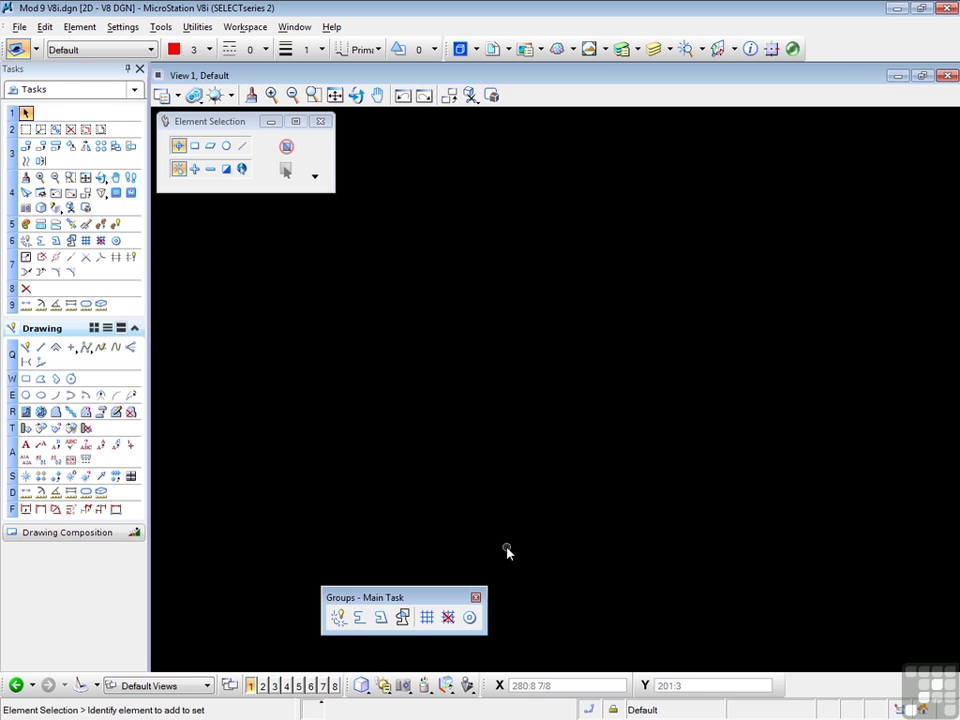
Step: Start Place SmartLine with Join Elements enabled and set the active color to 0
left_click(25, 347)
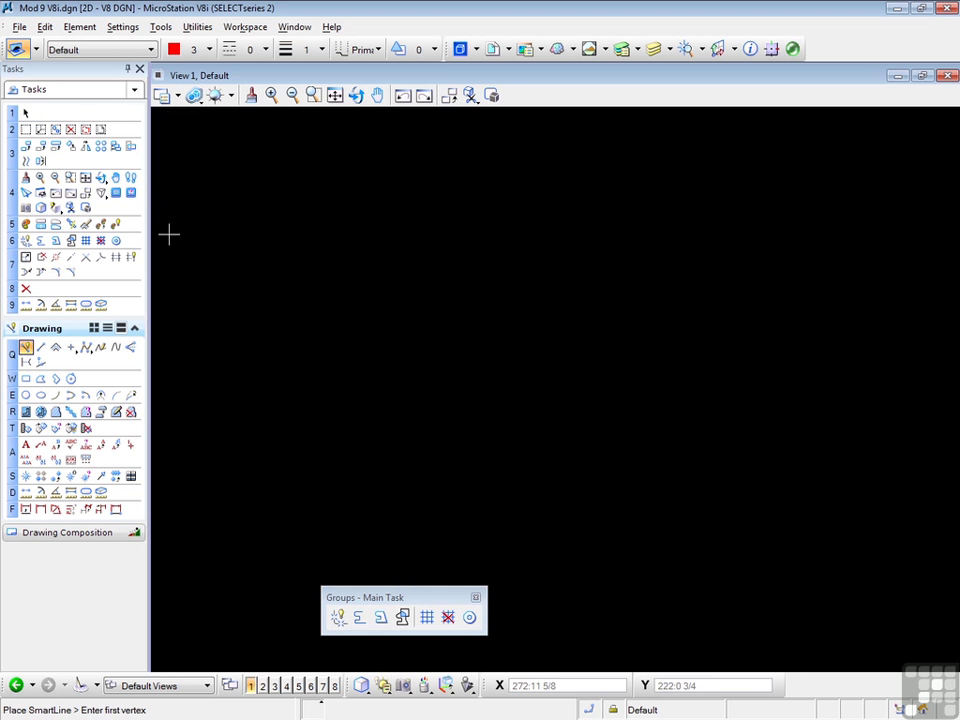
left_click(176, 190)
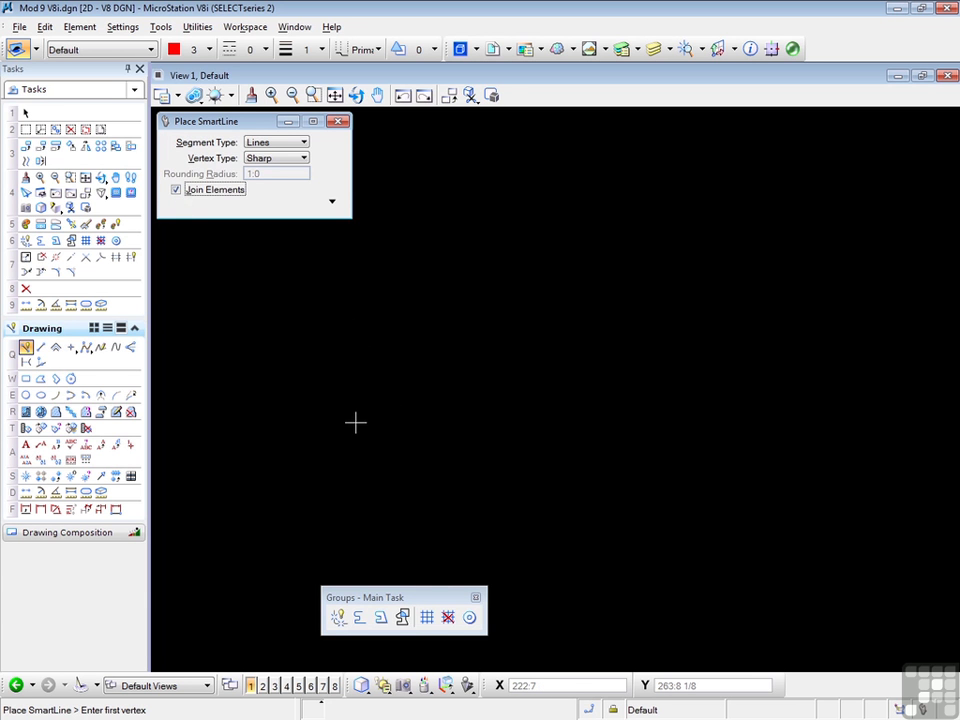
left_click(190, 49)
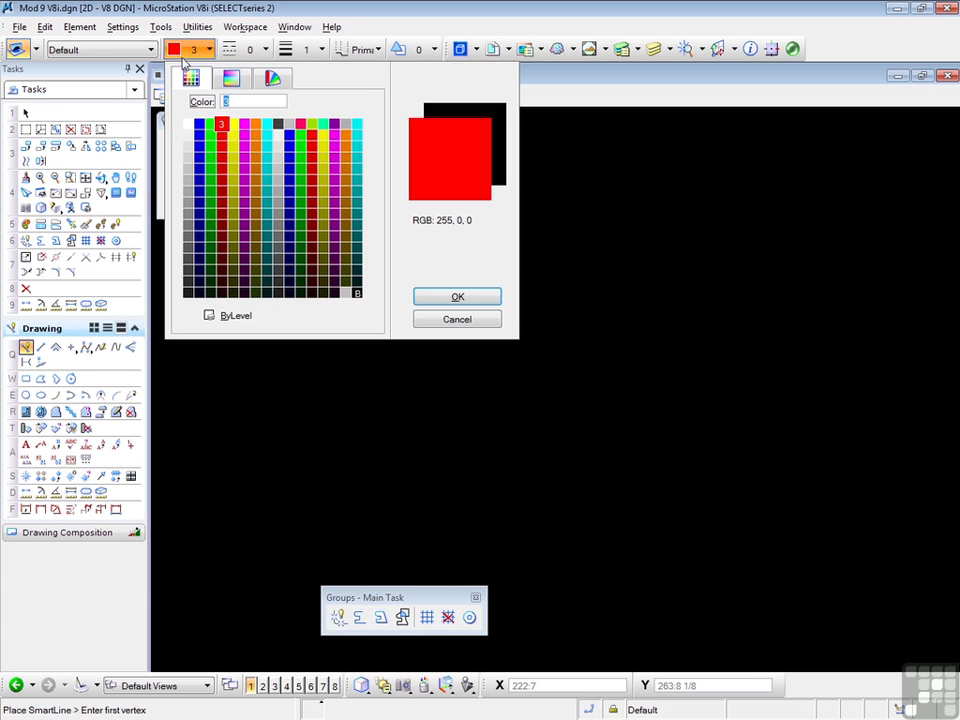
double_click(191, 123)
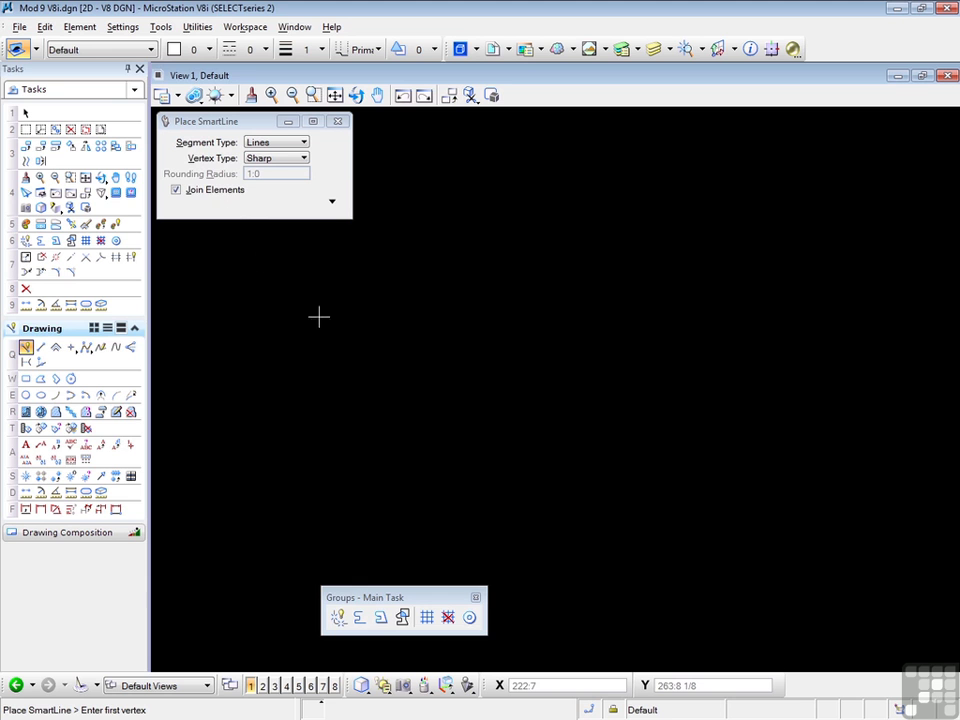
Step: Draw an open SmartLine of a rising line, an arc with a radius of about 28:3, and a falling line
left_click(379, 475)
left_click(440, 345)
key("asciitilde")
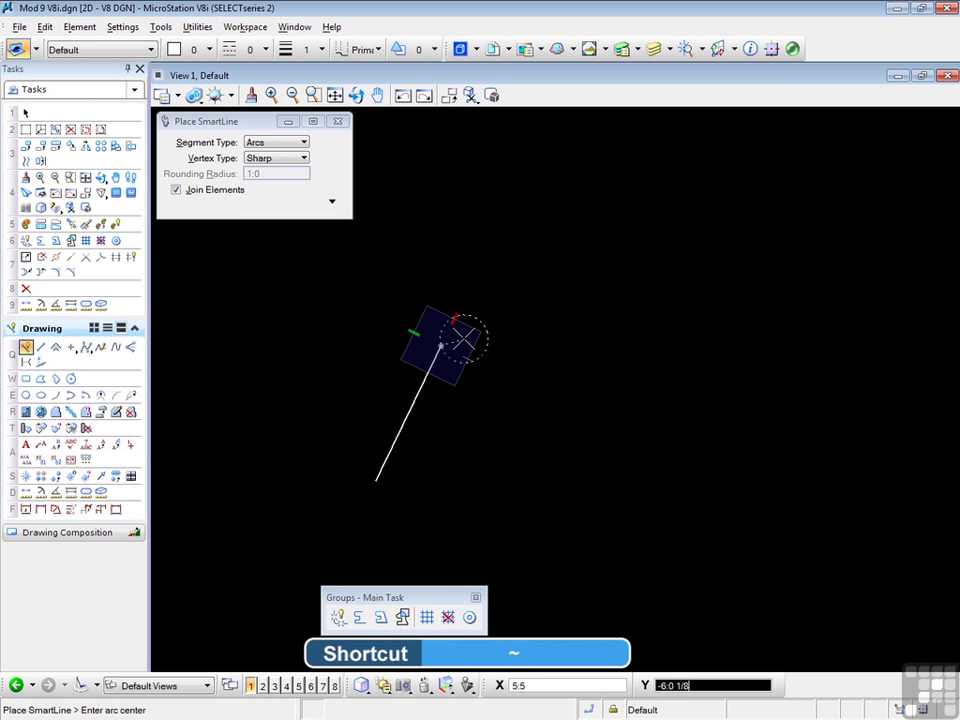
left_click(518, 381)
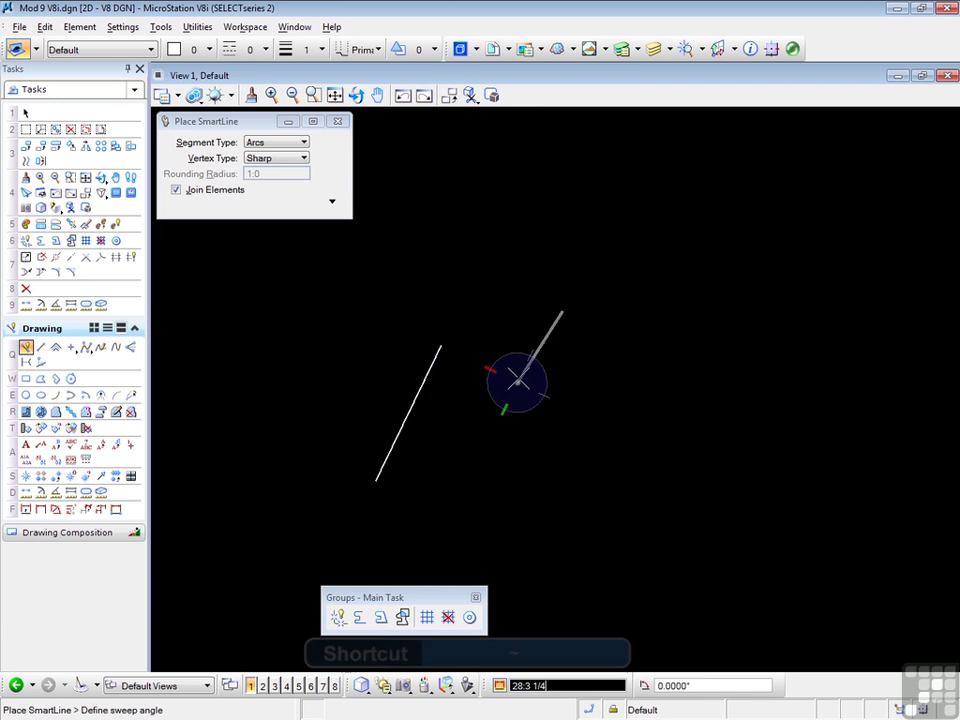
left_click(593, 341)
key("space")
left_click(640, 436)
right_click(576, 458)
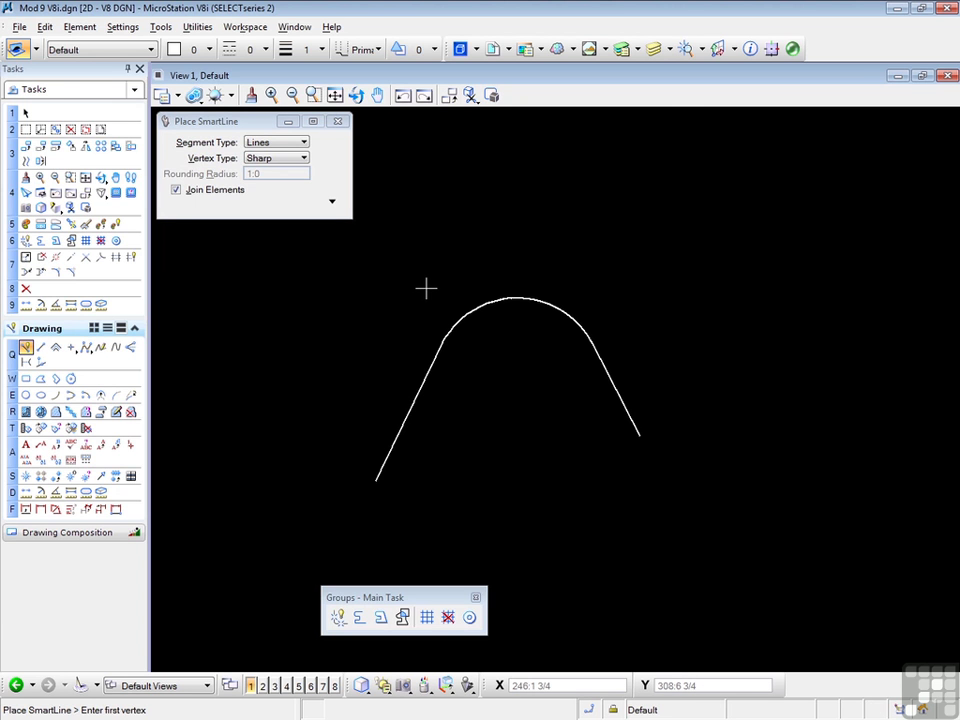
Step: Open Element Information and examine which element type the line-arc-line SmartLine is
left_click(752, 50)
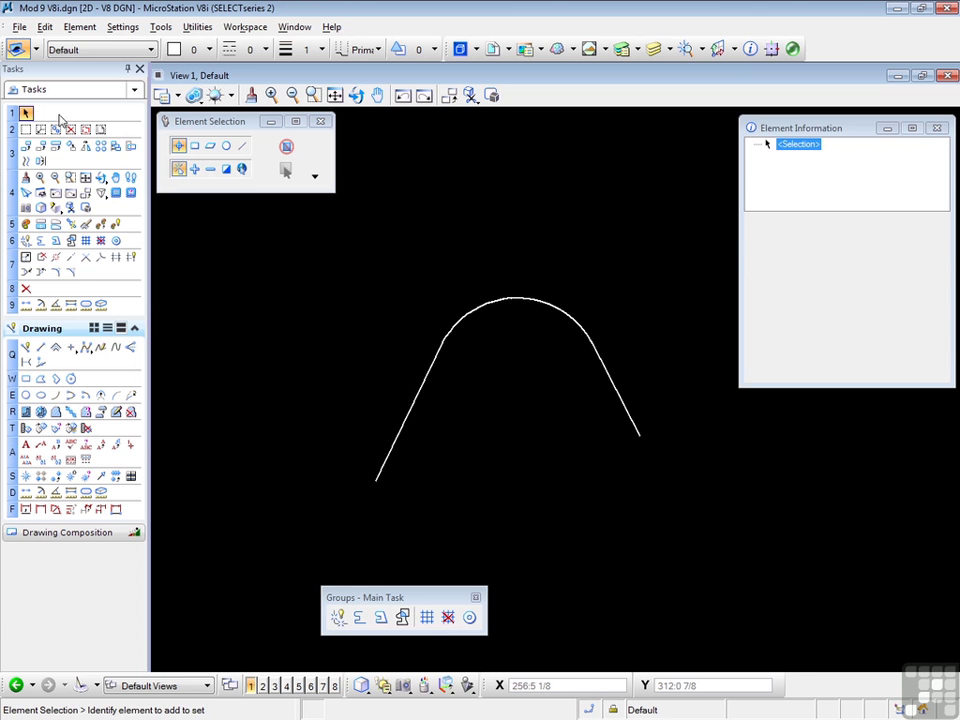
left_click(497, 302)
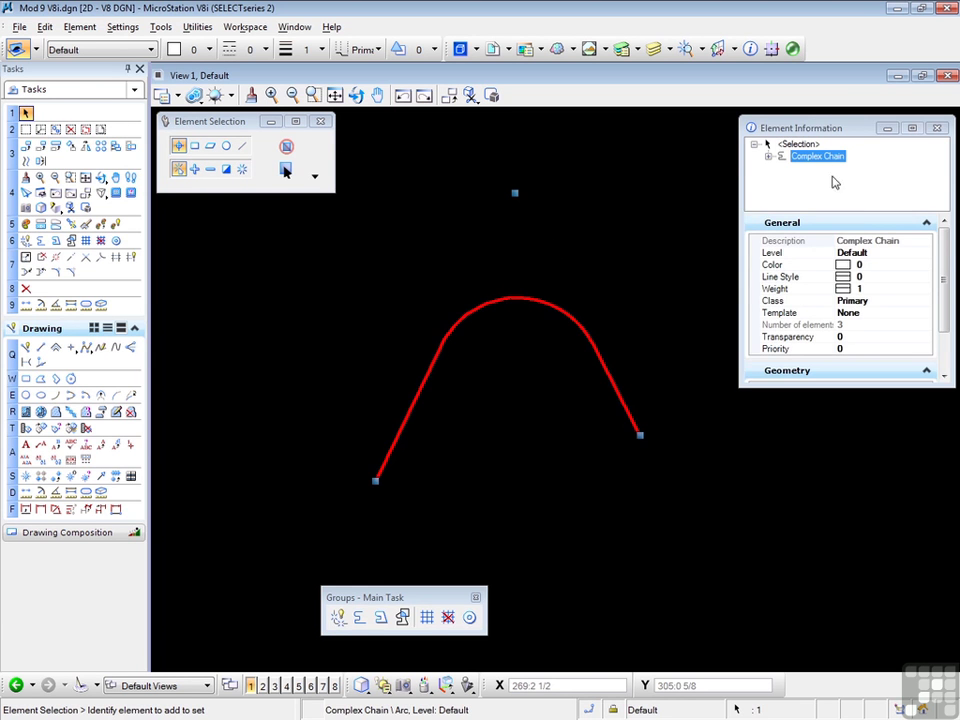
left_click(564, 240)
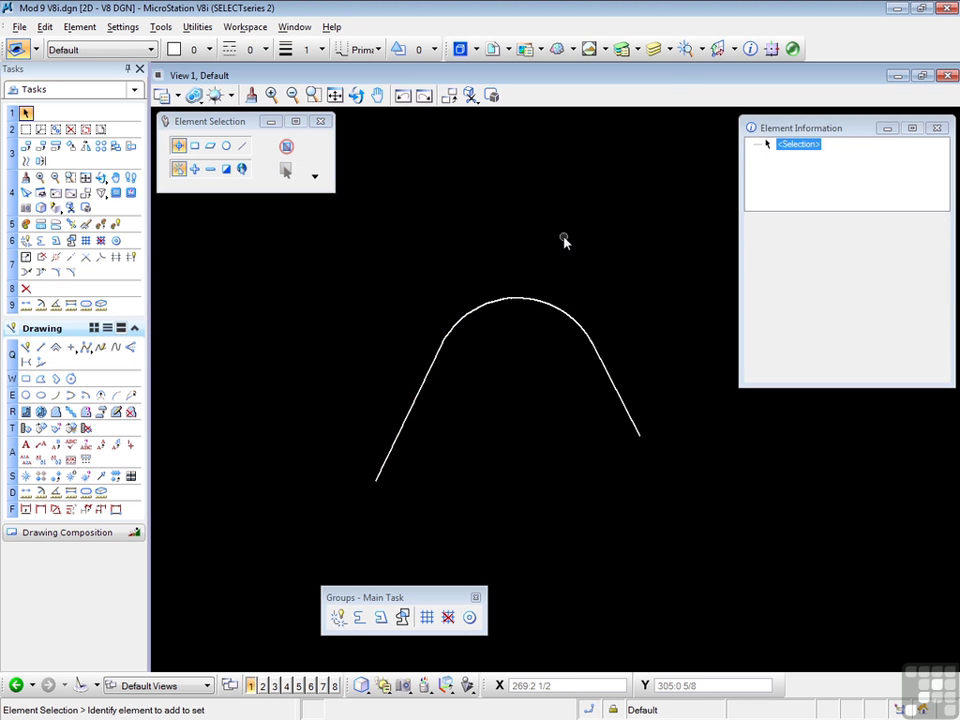
Step: Delete the open line-arc-line element from the drawing
left_click(509, 301)
key("Delete")
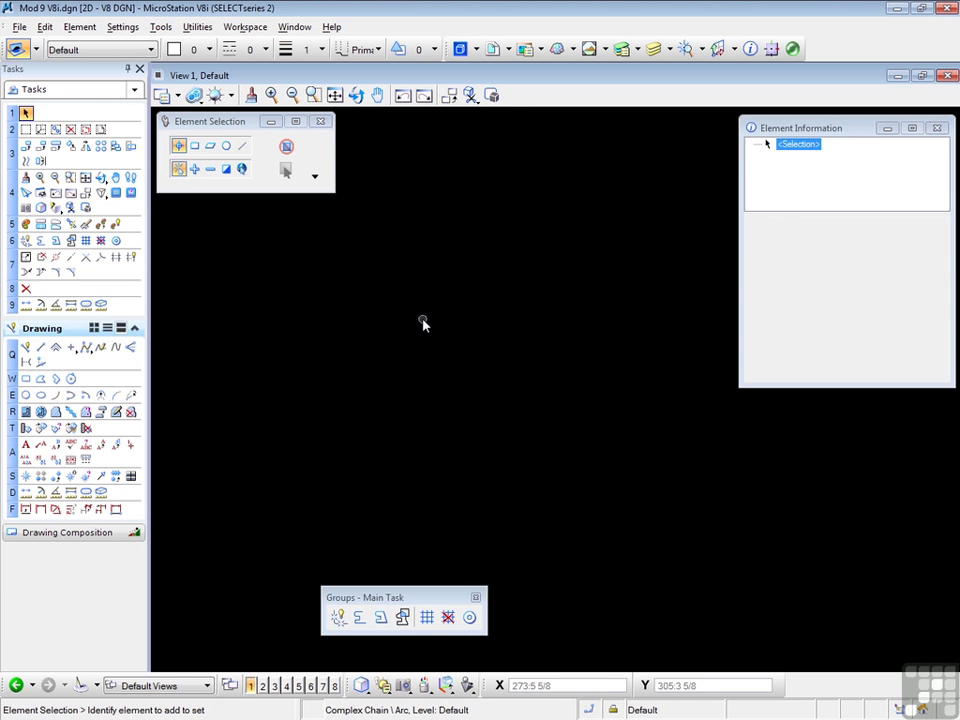
Step: Draw a four-sided SmartLine from straight segments and close it at its starting vertex as a closed element
left_click(26, 348)
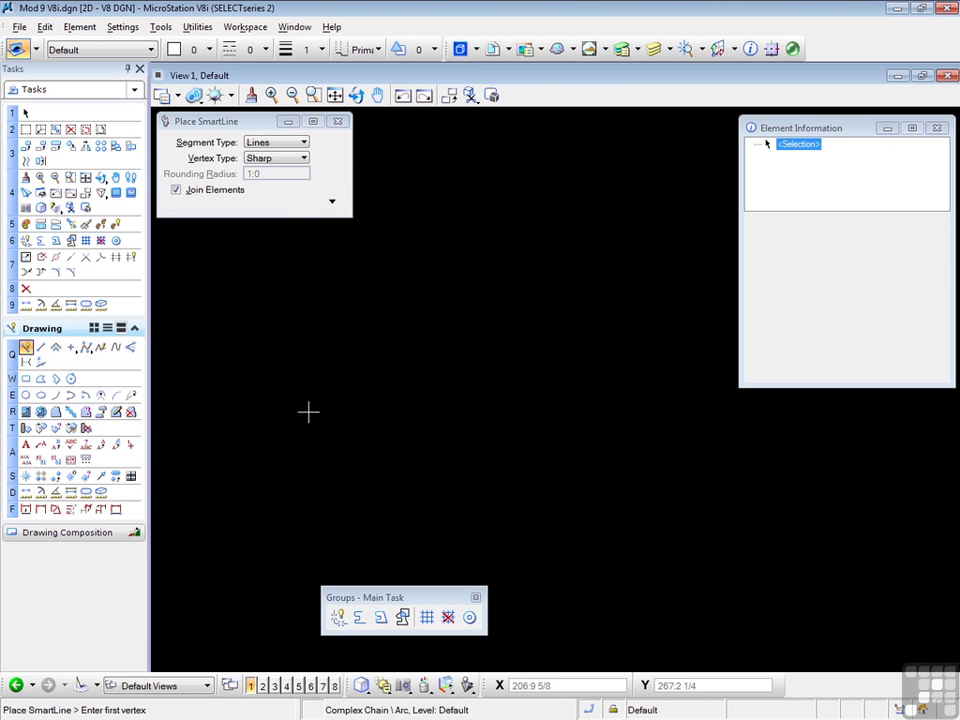
left_click(308, 411)
left_click(376, 294)
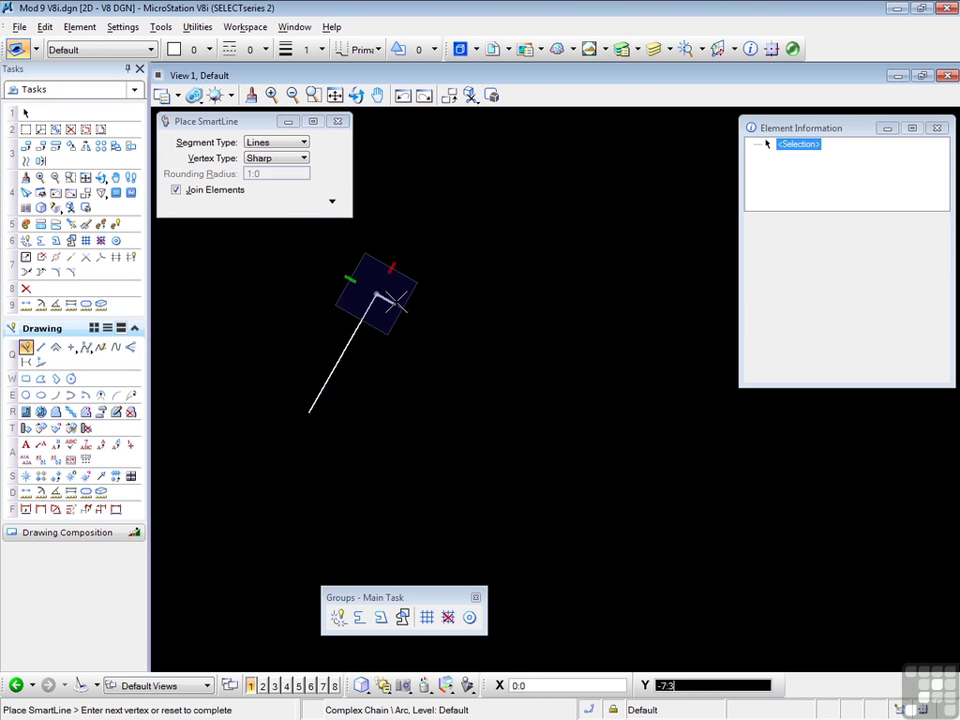
left_click(511, 343)
left_click(460, 457)
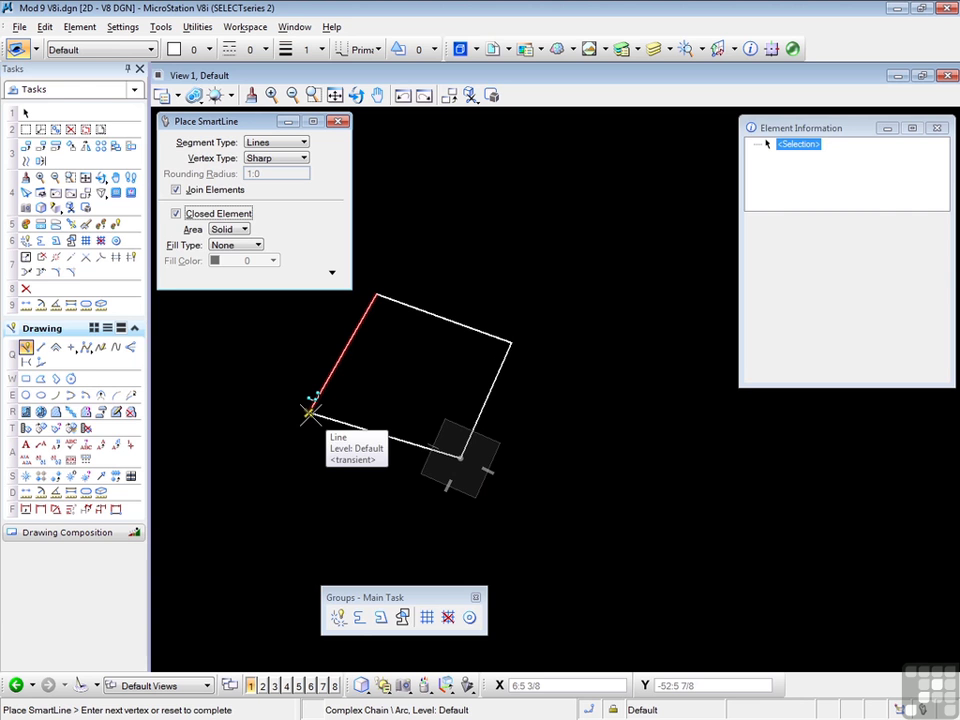
left_click(309, 412)
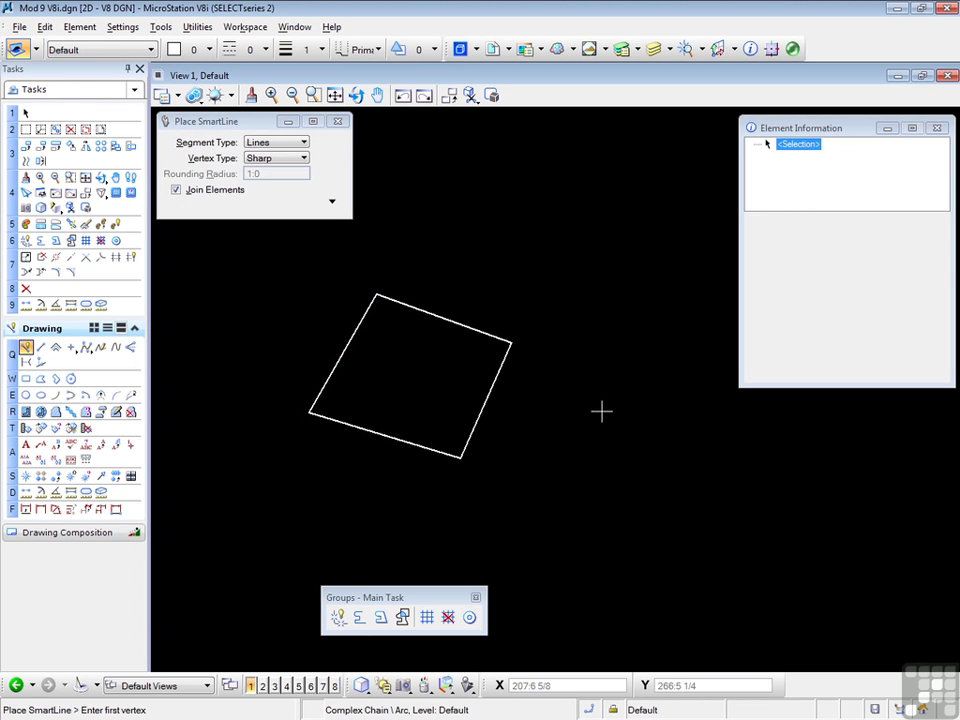
Step: Examine the four-sided element's type in Element Information and undo its placement
left_click(25, 112)
left_click(403, 305)
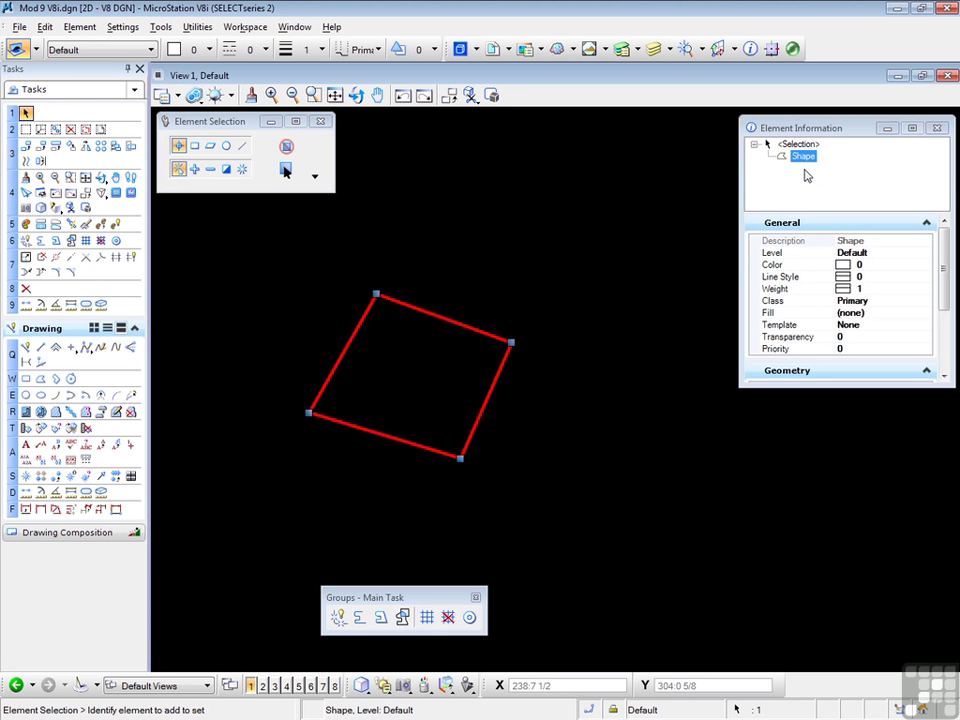
left_click(463, 279)
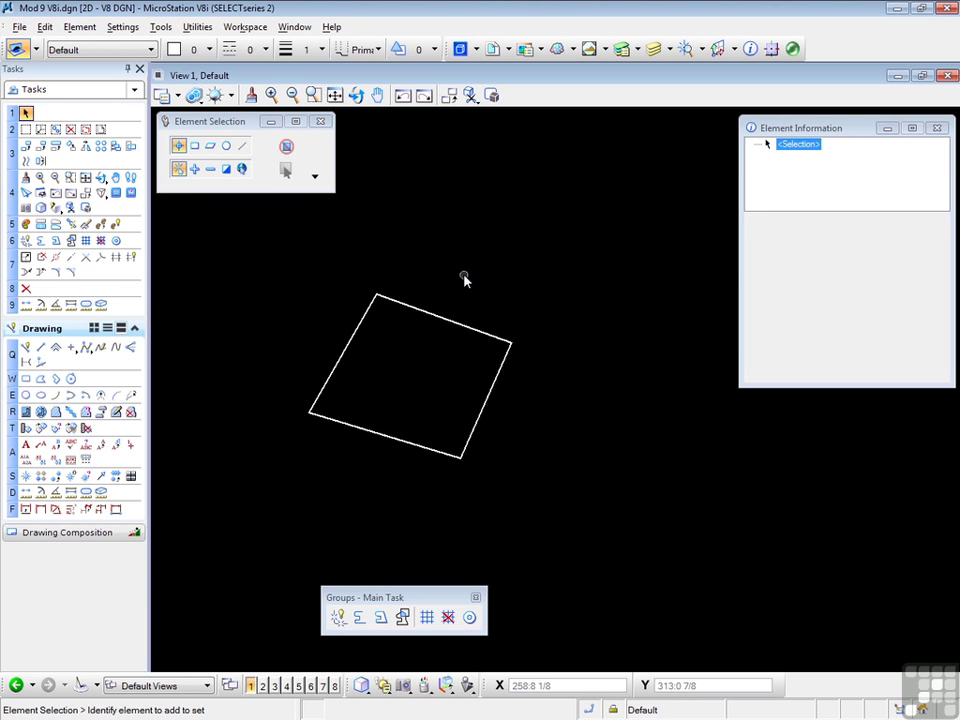
key("ctrl+z")
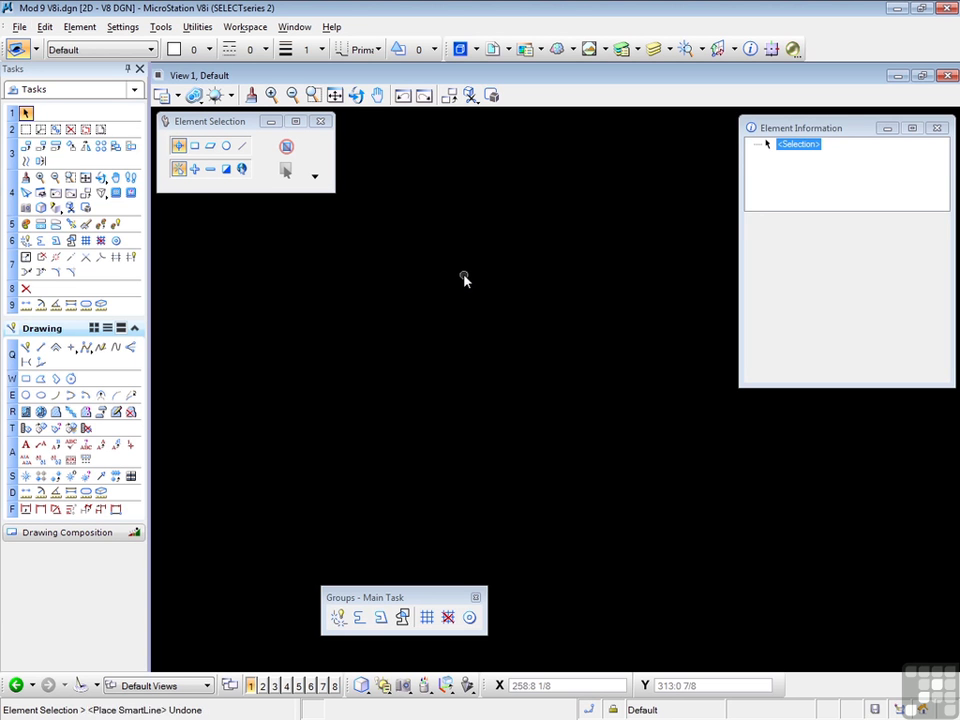
Step: Draw a closed SmartLine from a line, an arc with a radius of about 26:10, and two lines back to the start
left_click(26, 347)
left_click(332, 406)
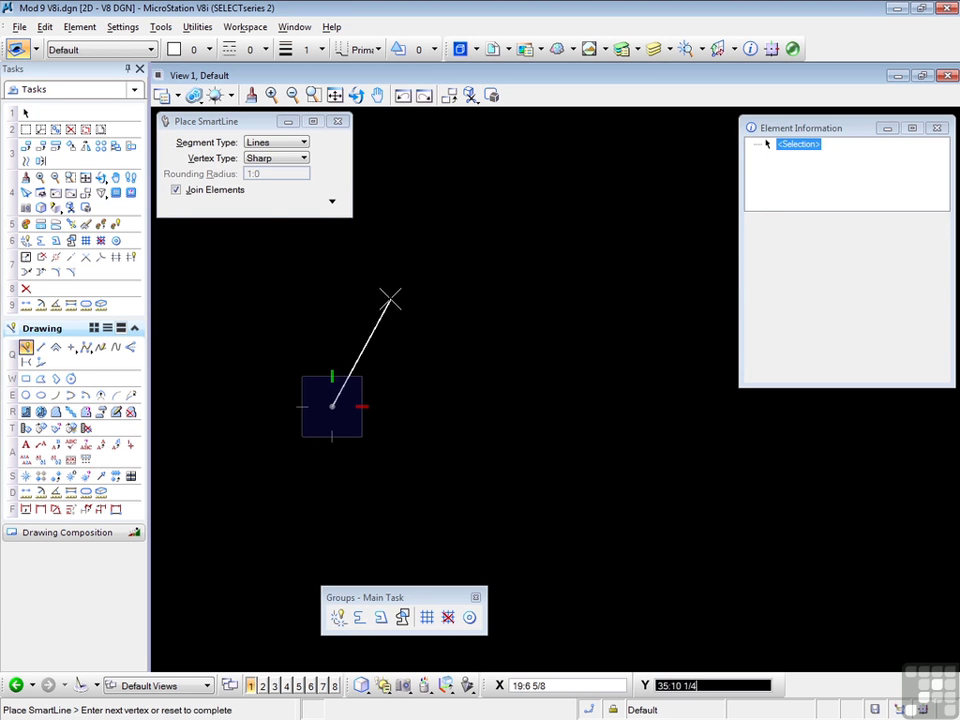
left_click(396, 292)
key("asciitilde")
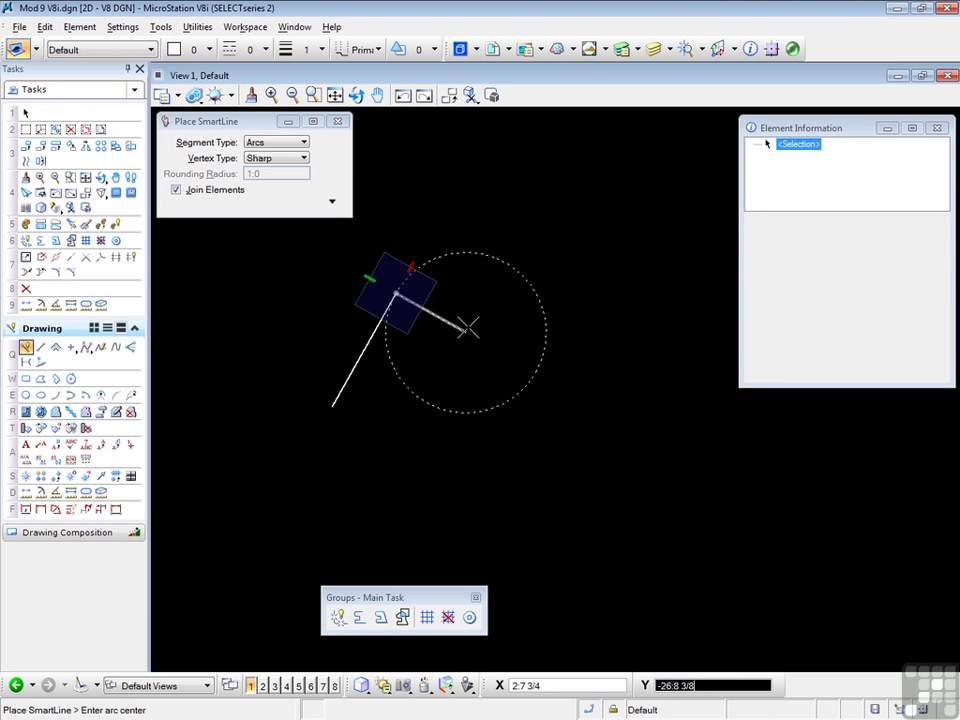
left_click(466, 330)
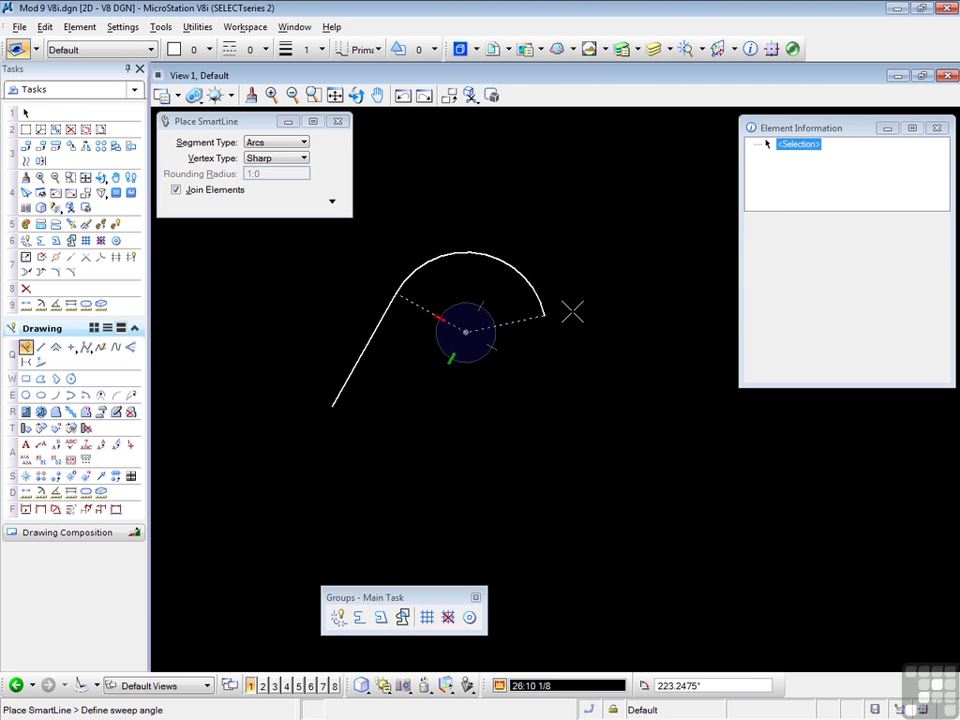
left_click(547, 336)
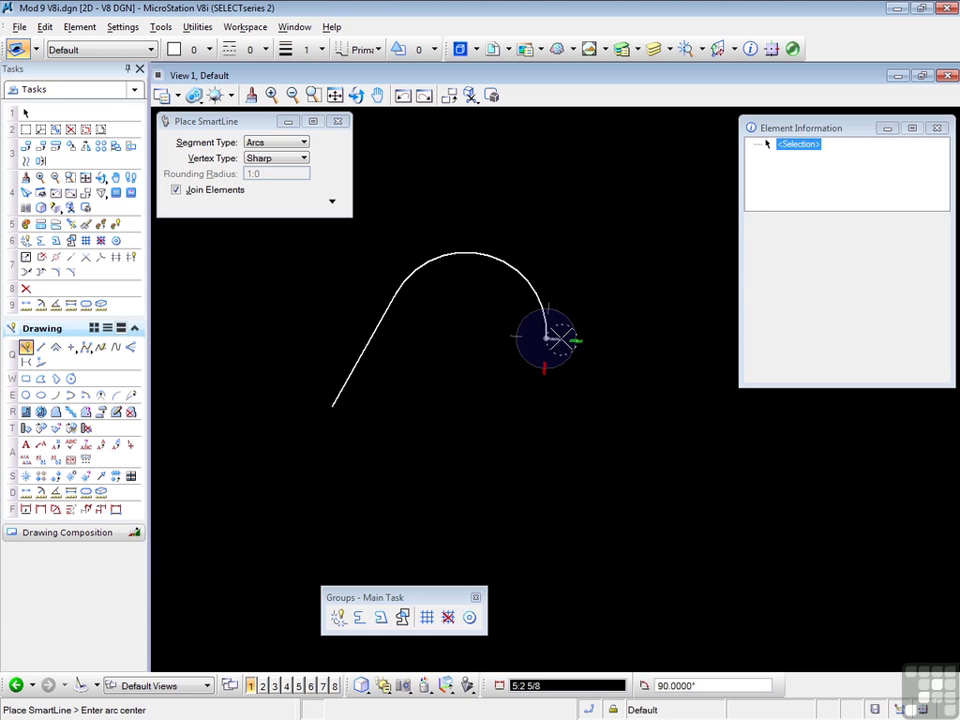
key("asciitilde")
left_click(458, 447)
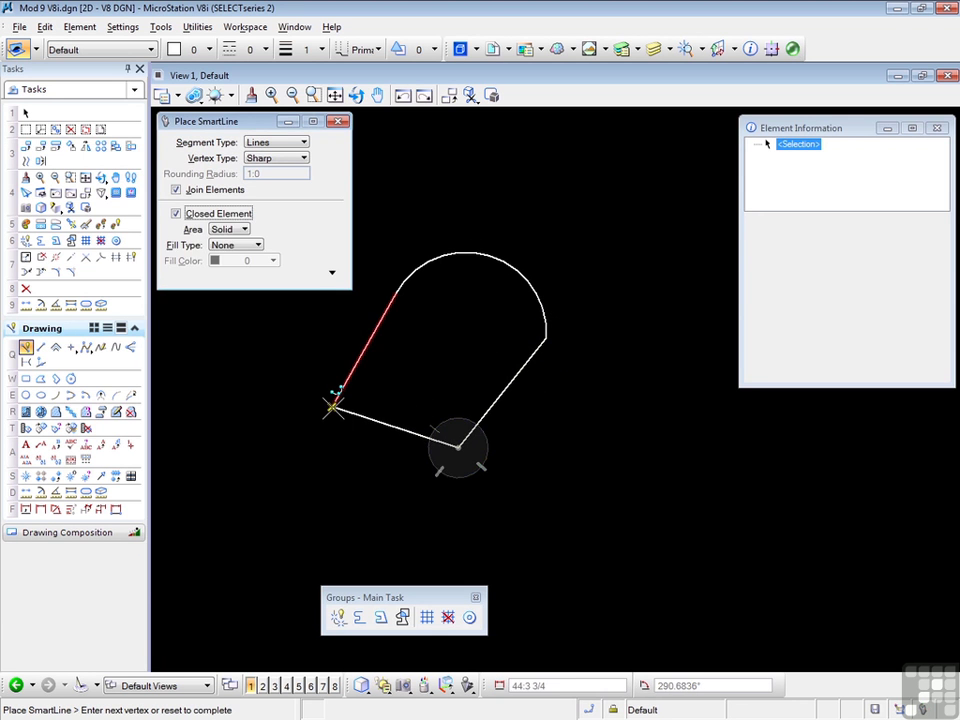
left_click(333, 405)
Step: Examine the element type of the closed line-and-arc outline and undo its placement
left_click(26, 113)
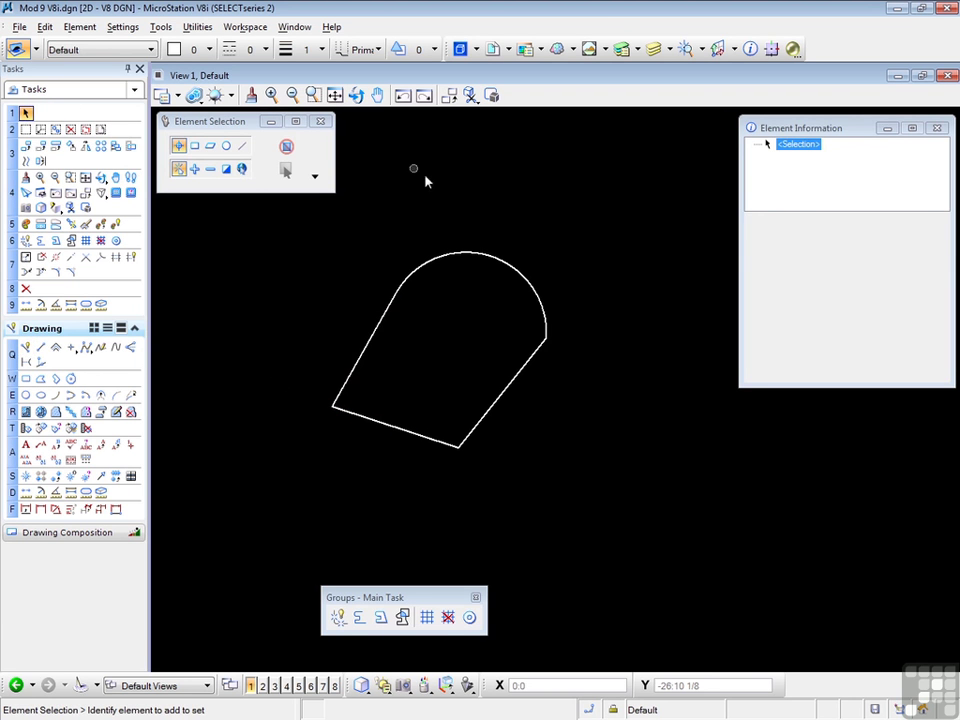
left_click(471, 254)
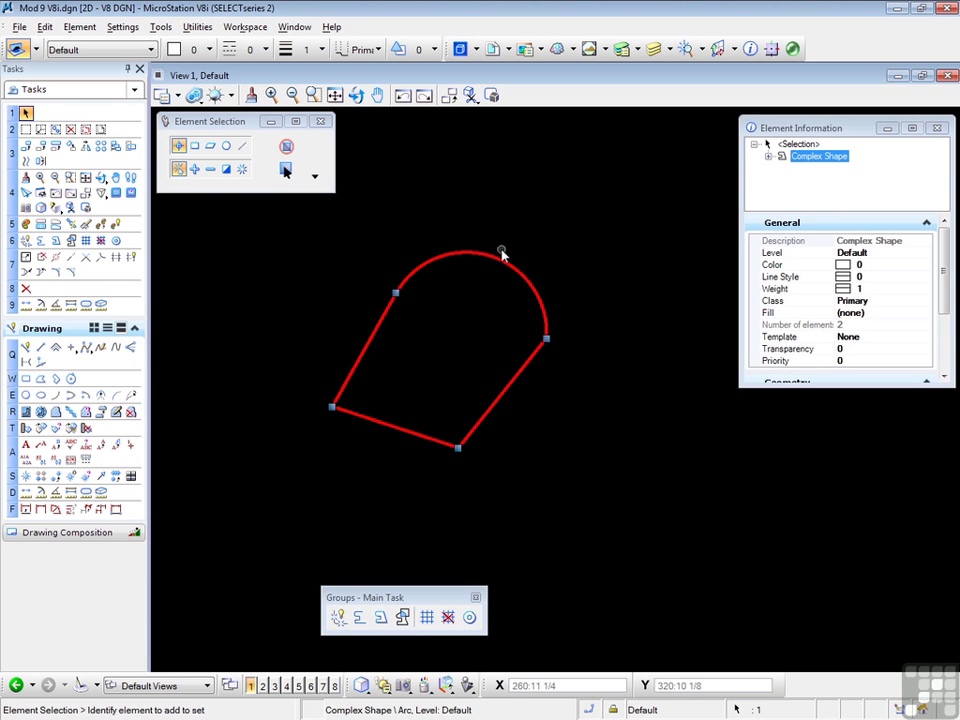
left_click(333, 311)
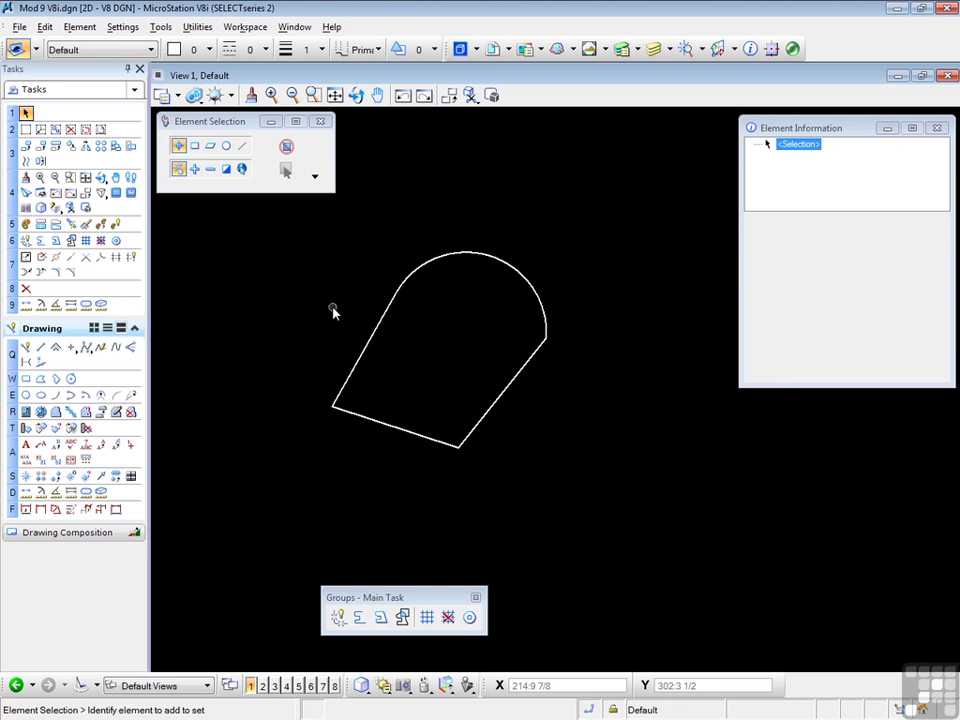
key("ctrl+z")
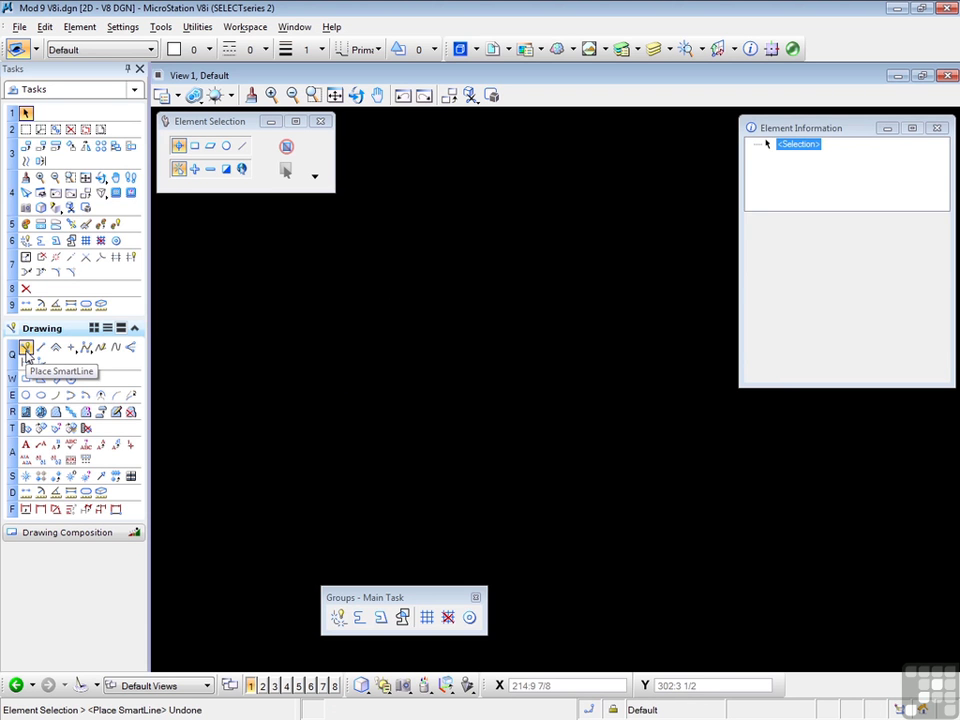
Step: With Join Elements off, start a SmartLine with a horizontal line and a downward-bulging arc with a radius of about 21:7
left_click(26, 350)
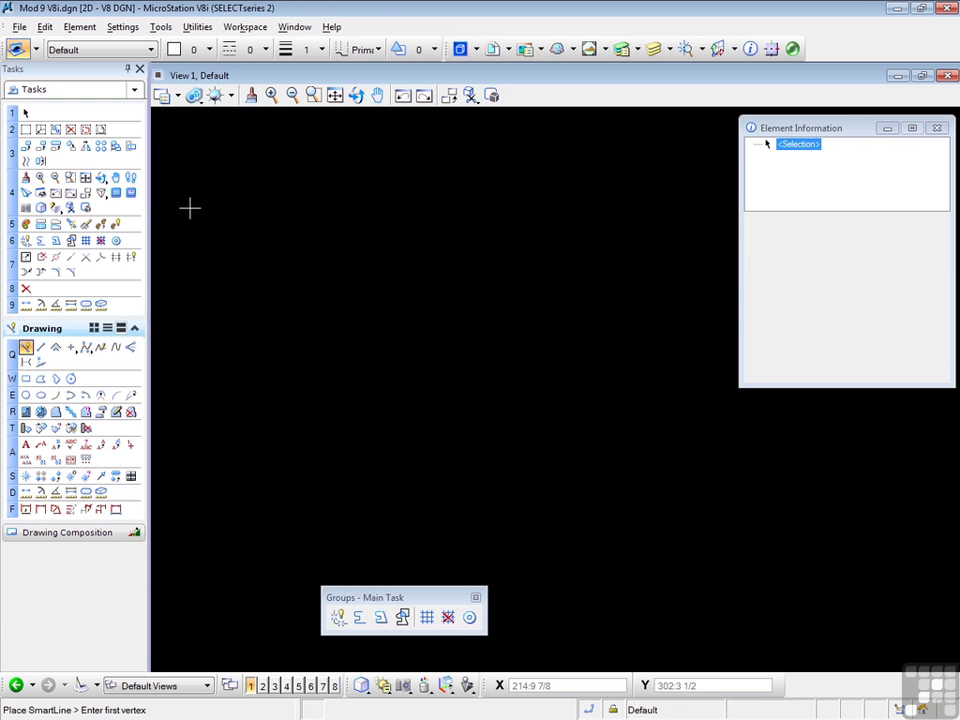
left_click(177, 192)
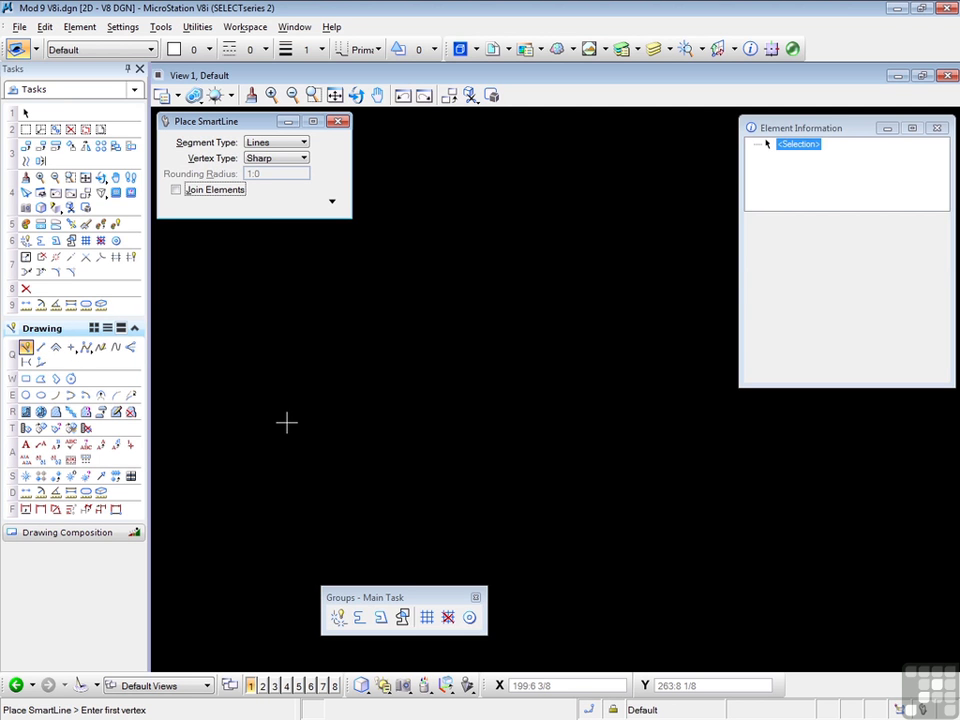
left_click(263, 443)
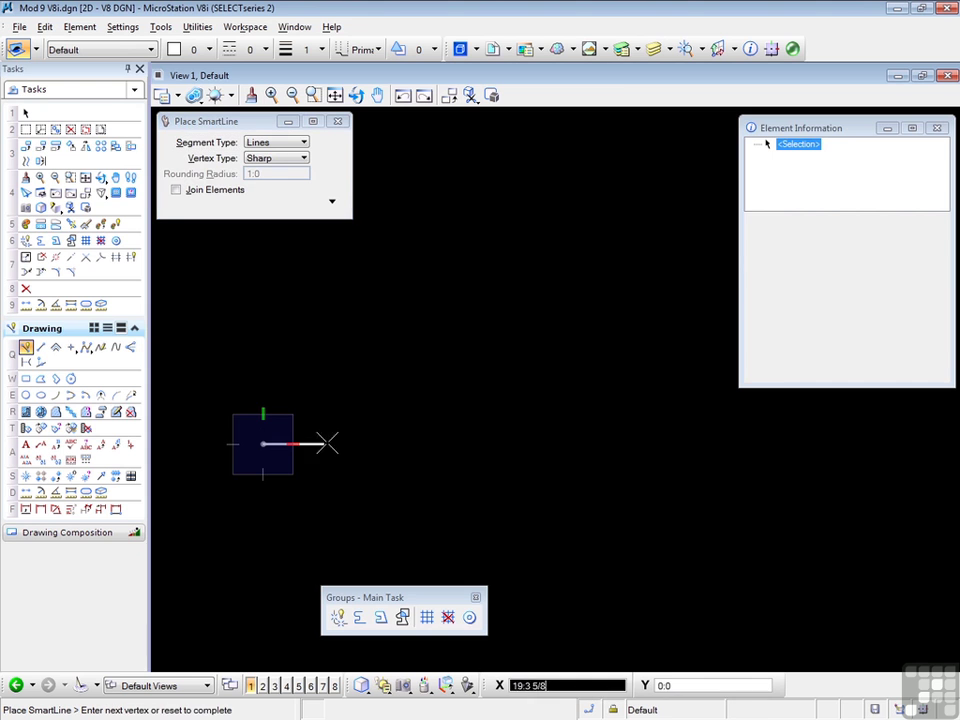
left_click(404, 443)
key("asciitilde")
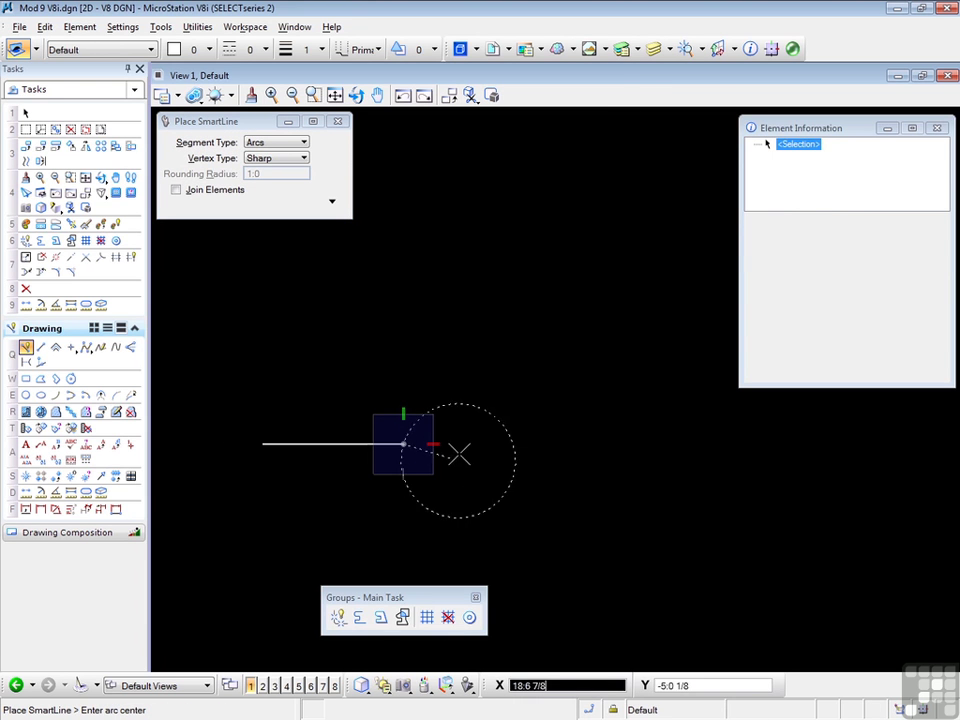
left_click(462, 418)
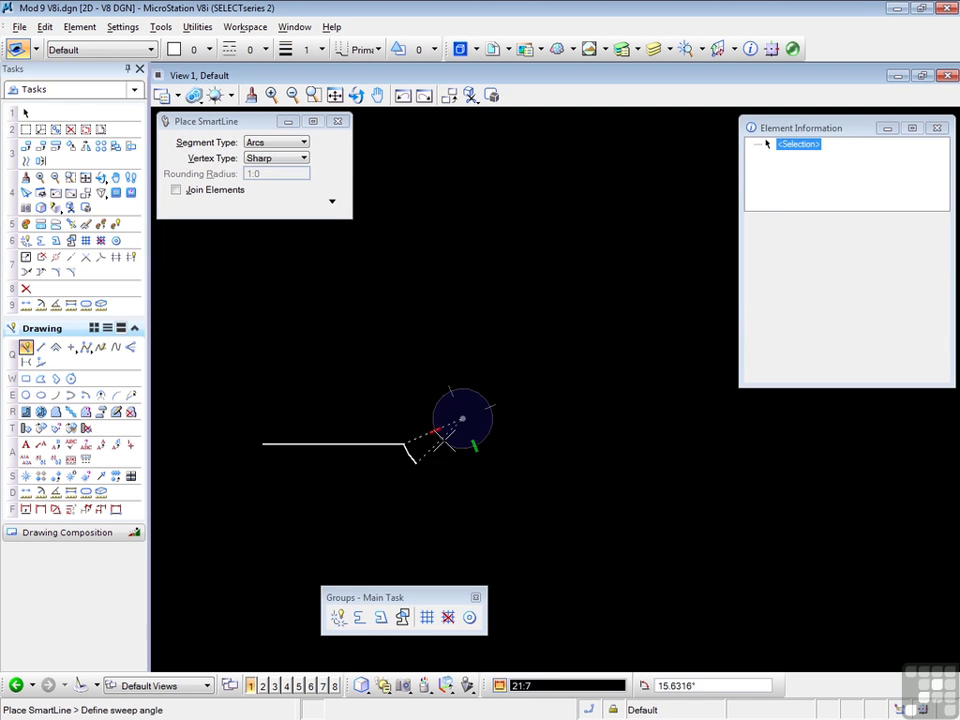
left_click(503, 377)
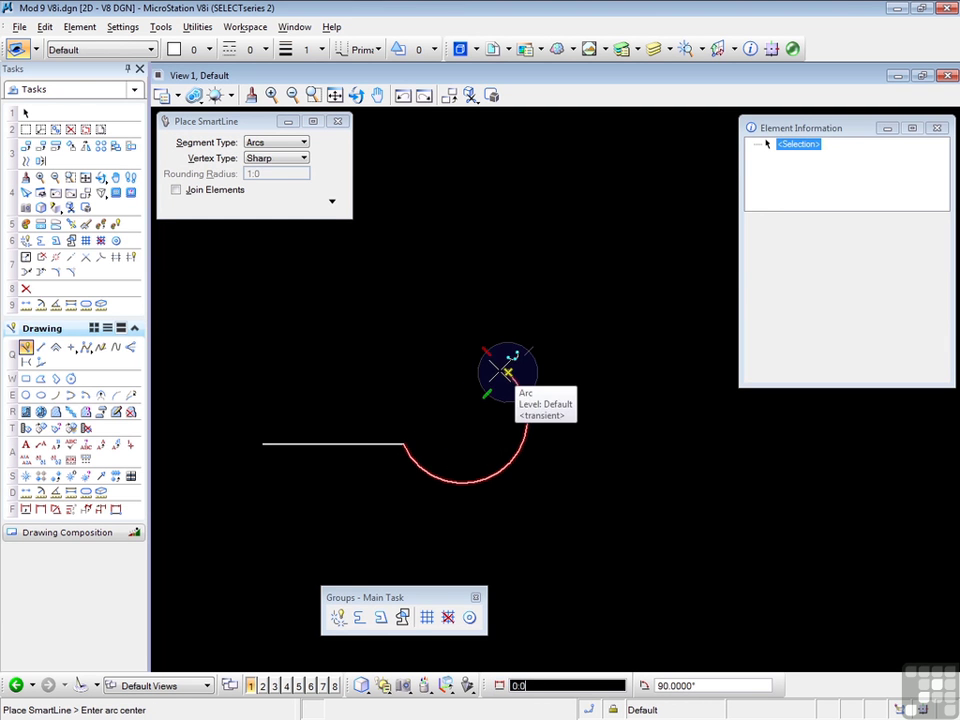
Step: Continue the SmartLine from the arc's end with a horizontal line about 39:3 5/8 long and an upward-slanting line, and complete it
key("space")
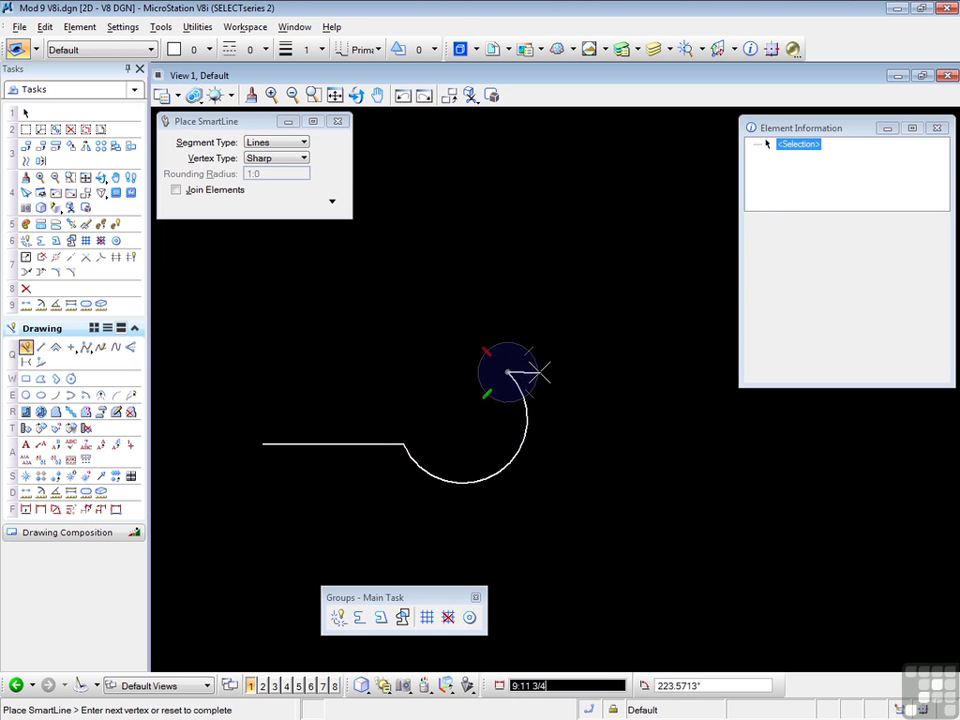
key("t")
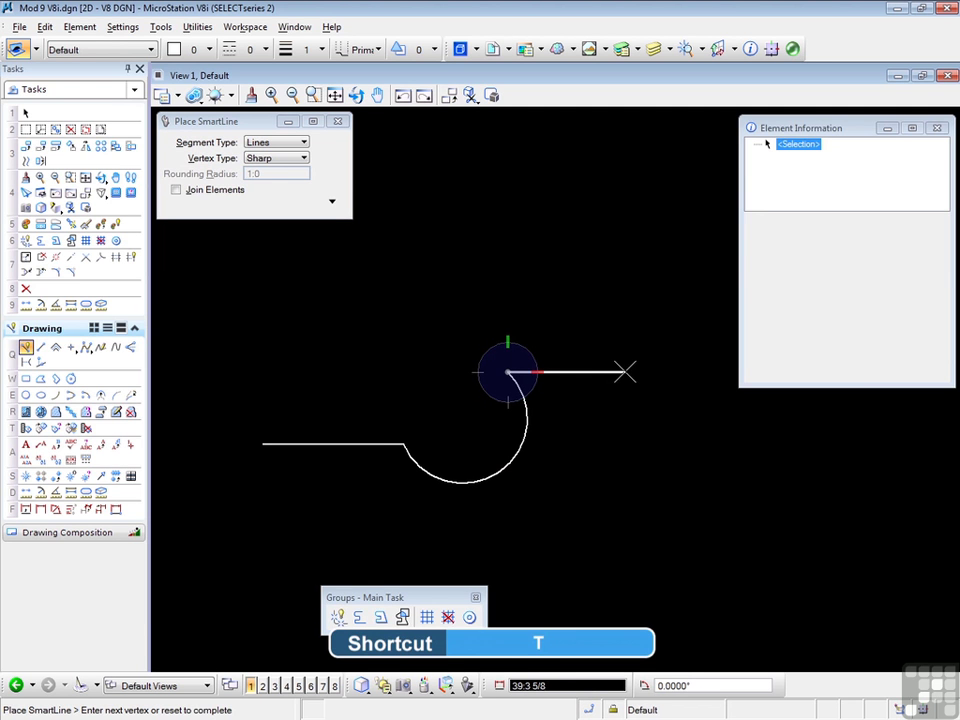
left_click(624, 372)
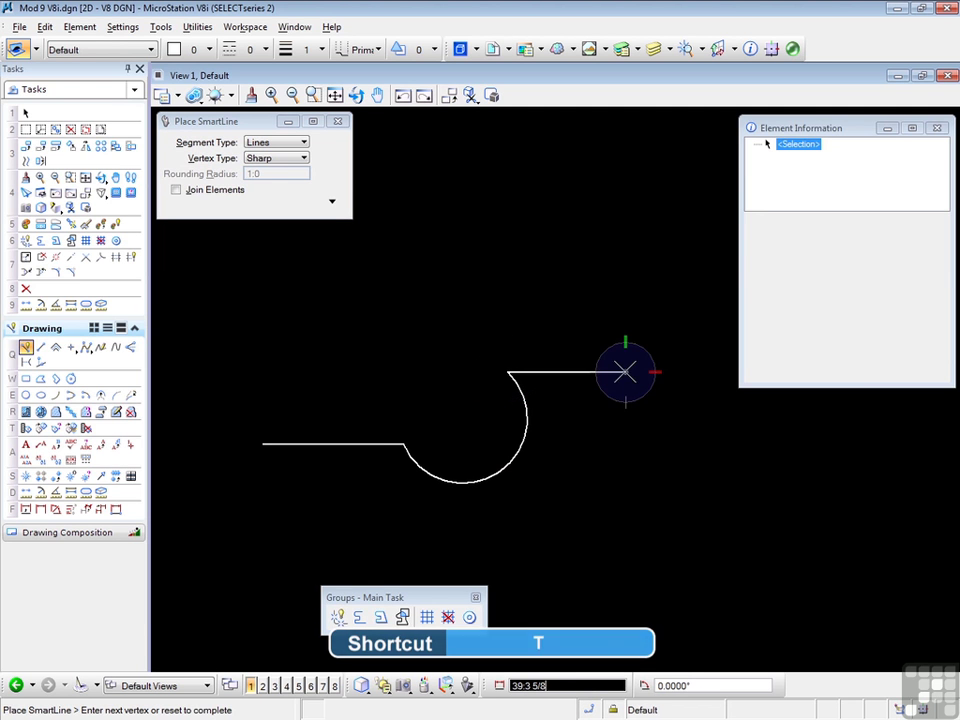
left_click(671, 310)
right_click(634, 300)
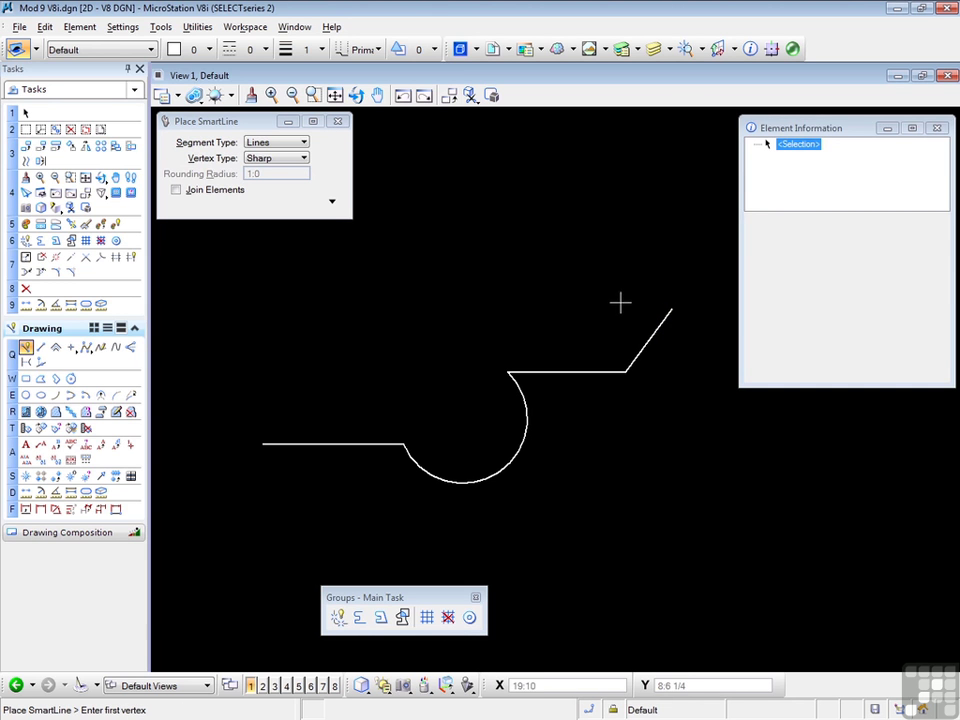
Step: Draw three more separate lines fanning out from the vertex where the upper horizontal line meets the slanting line
left_click(625, 371)
left_click(688, 348)
right_click(632, 368)
left_click(625, 371)
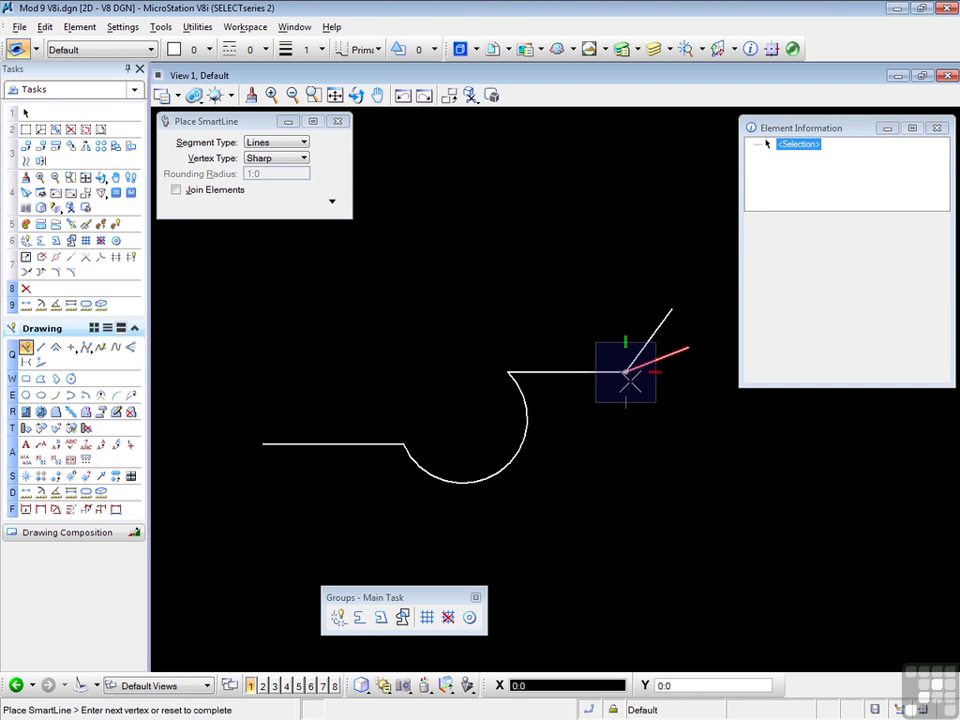
left_click(690, 411)
right_click(681, 392)
left_click(625, 371)
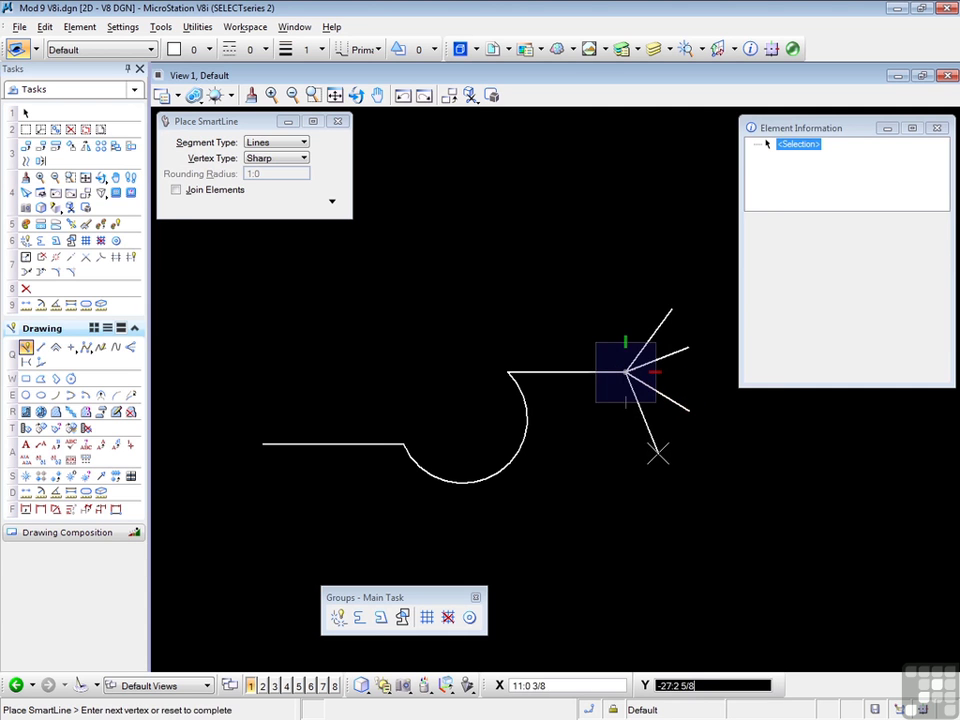
left_click(658, 453)
right_click(640, 462)
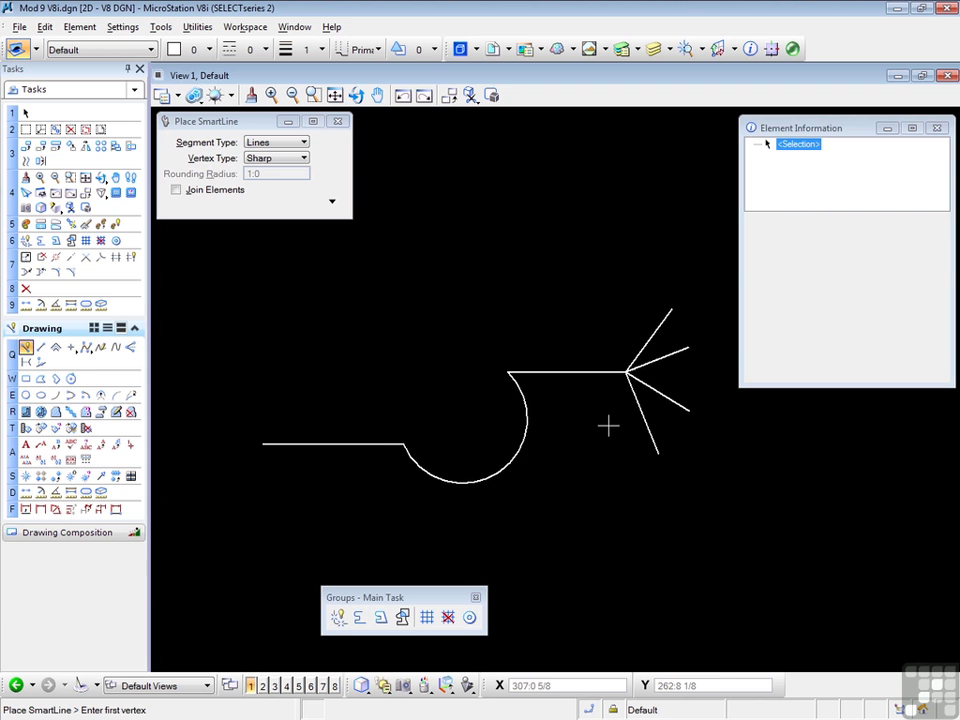
Step: Create a complex chain with the Manual method from the first line, the arc, the second horizontal line and the uppermost branch line
left_click(359, 618)
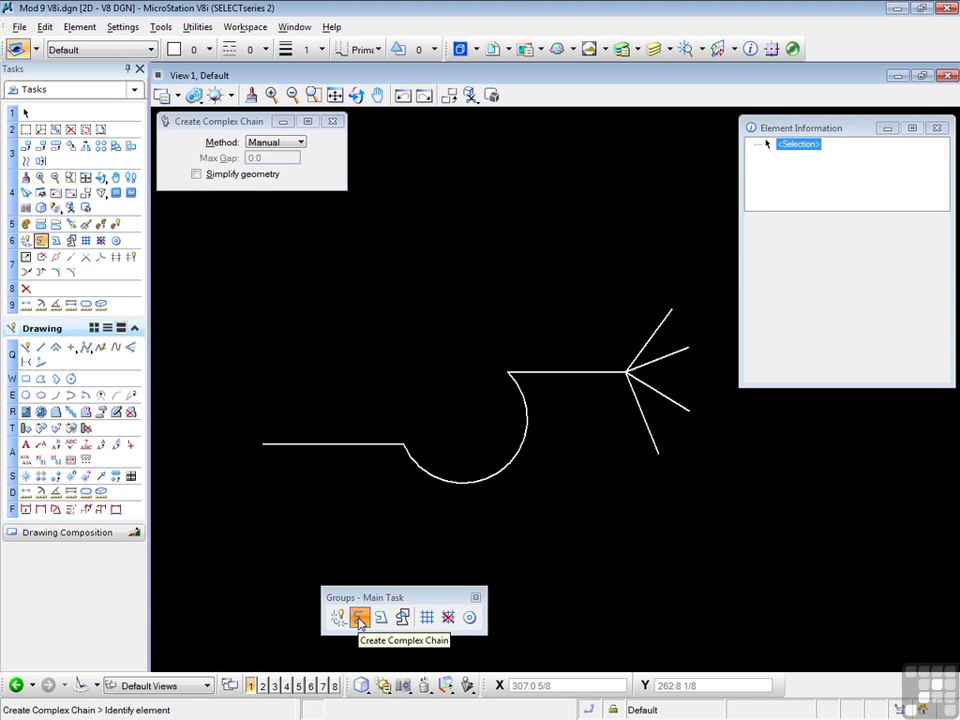
left_click(301, 146)
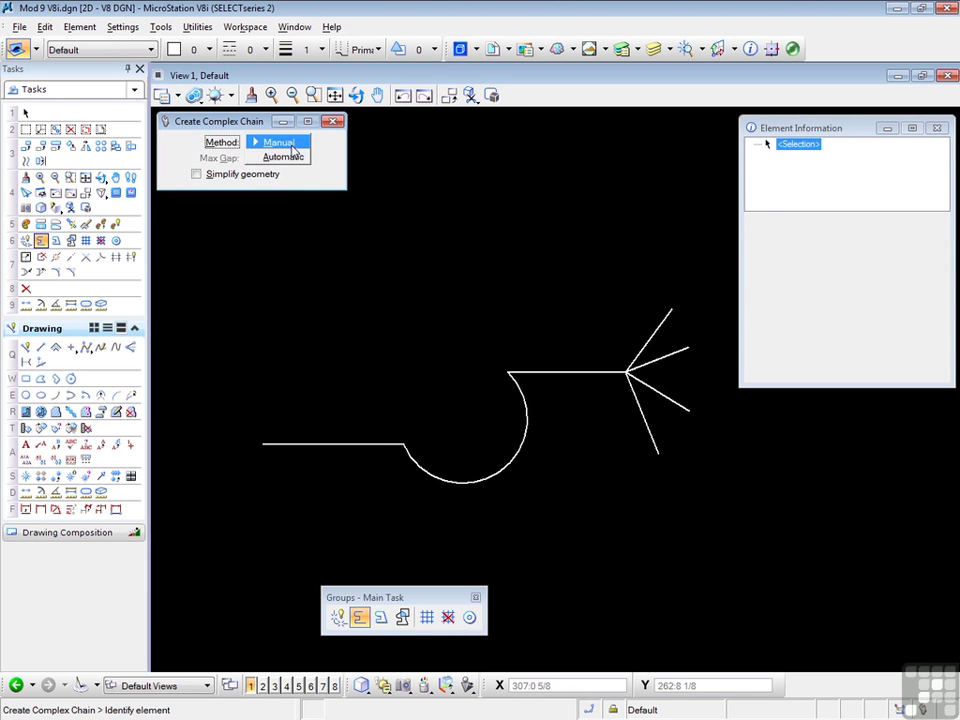
left_click(290, 143)
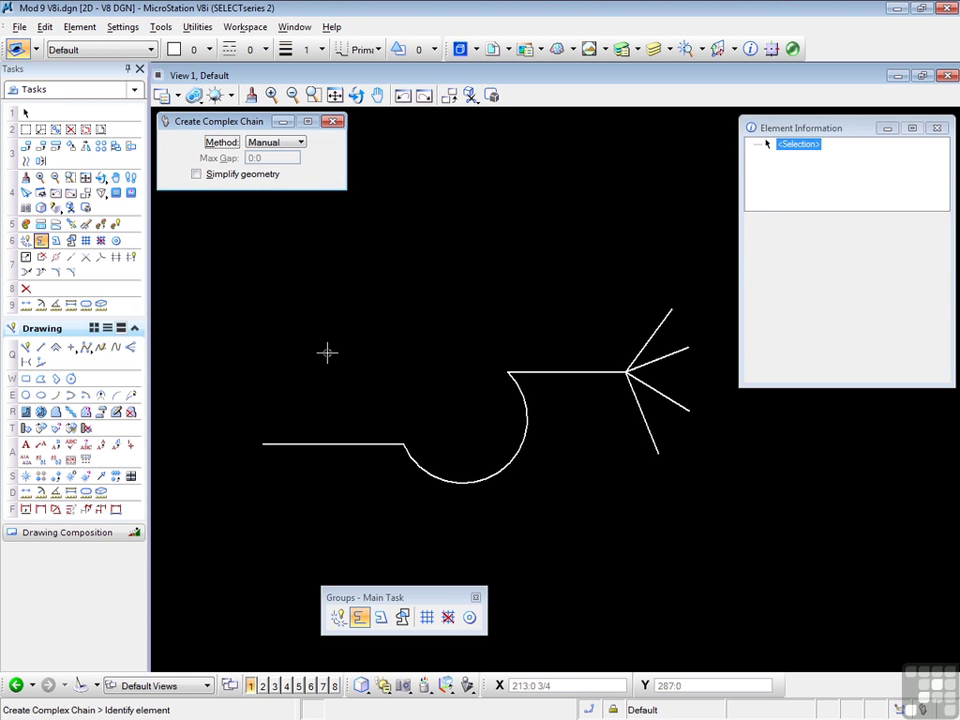
left_click(295, 443)
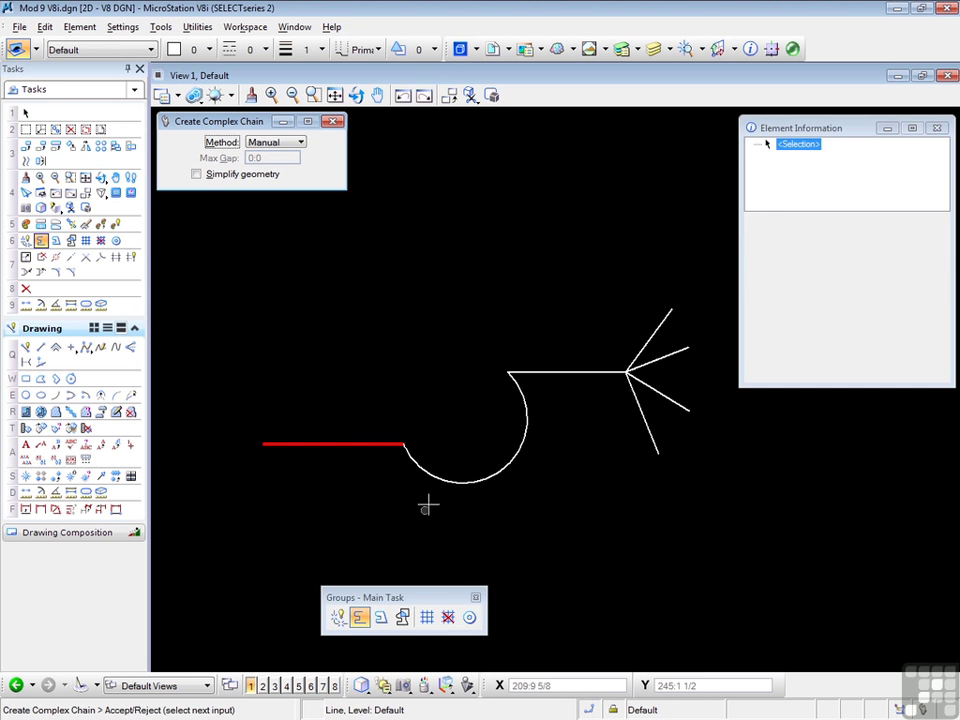
left_click(437, 473)
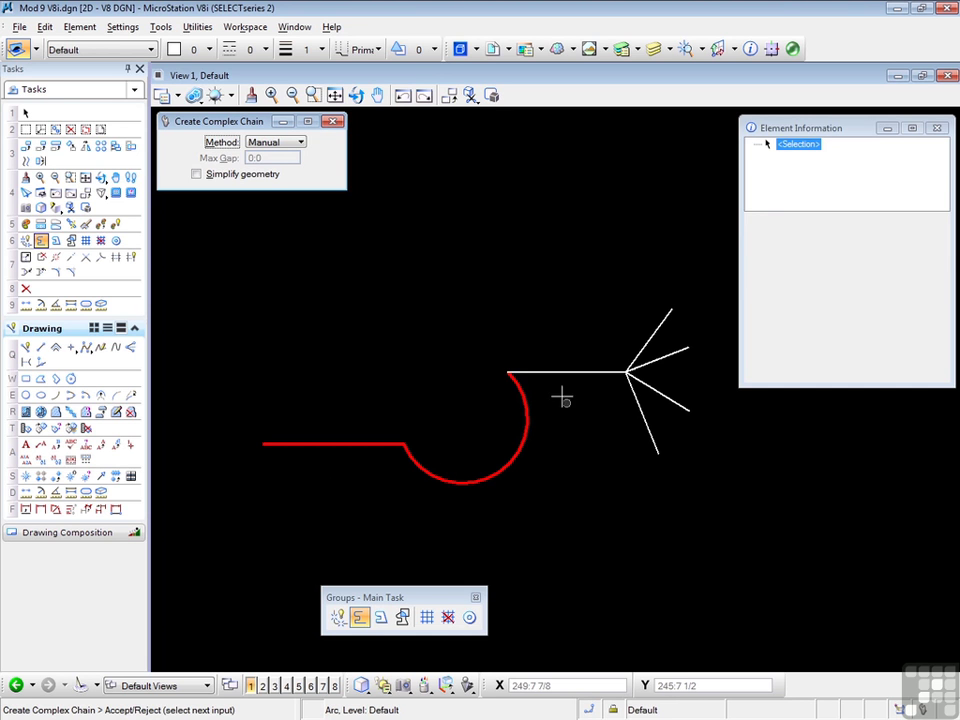
left_click(538, 372)
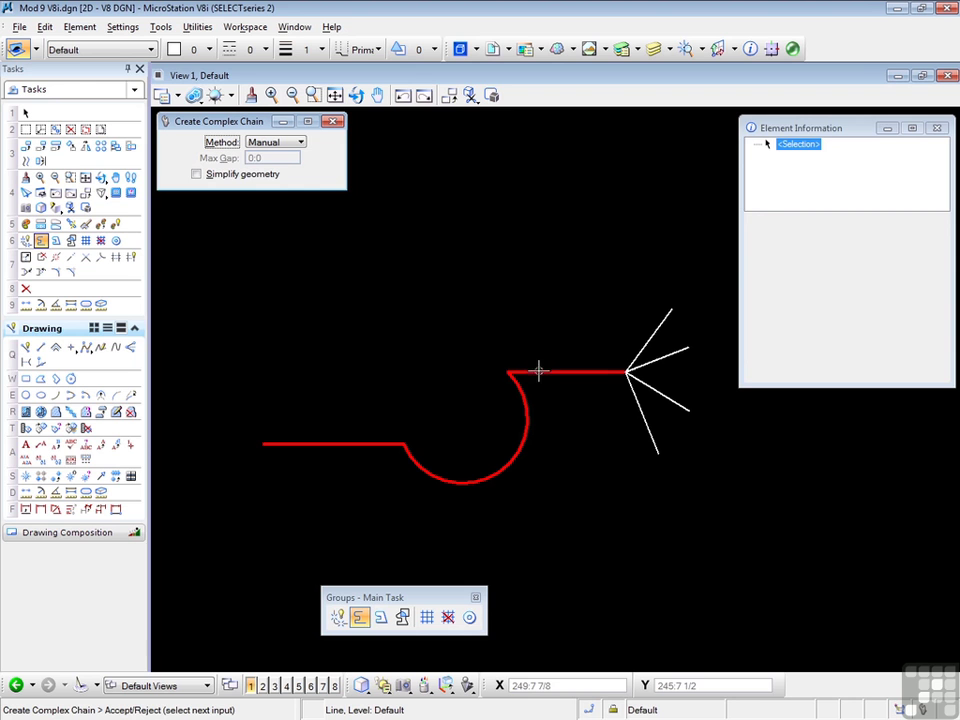
left_click(657, 330)
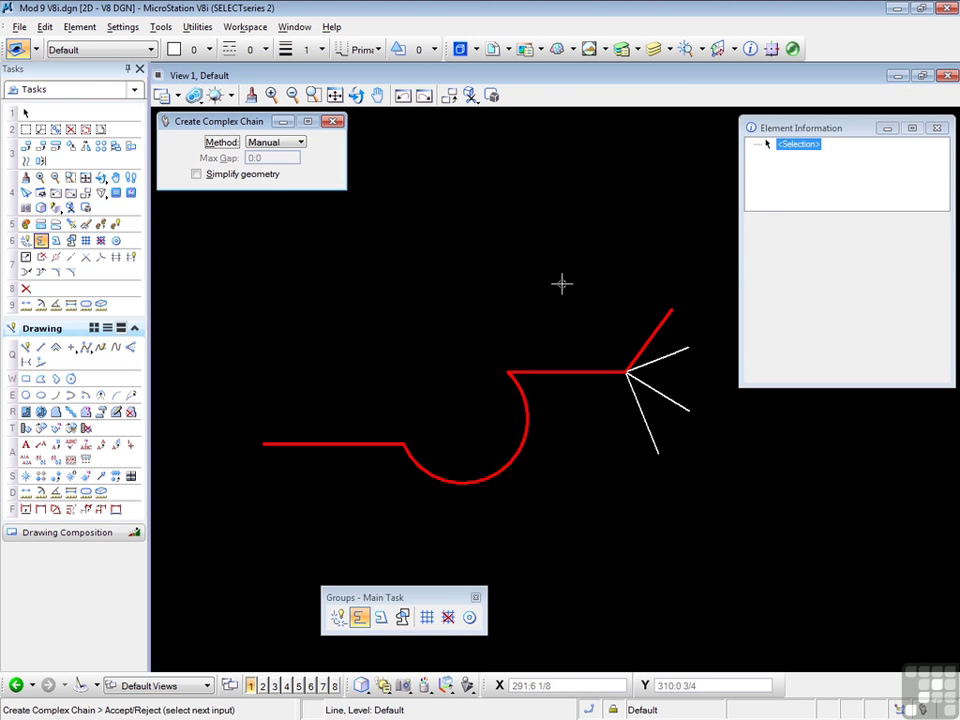
left_click(564, 287)
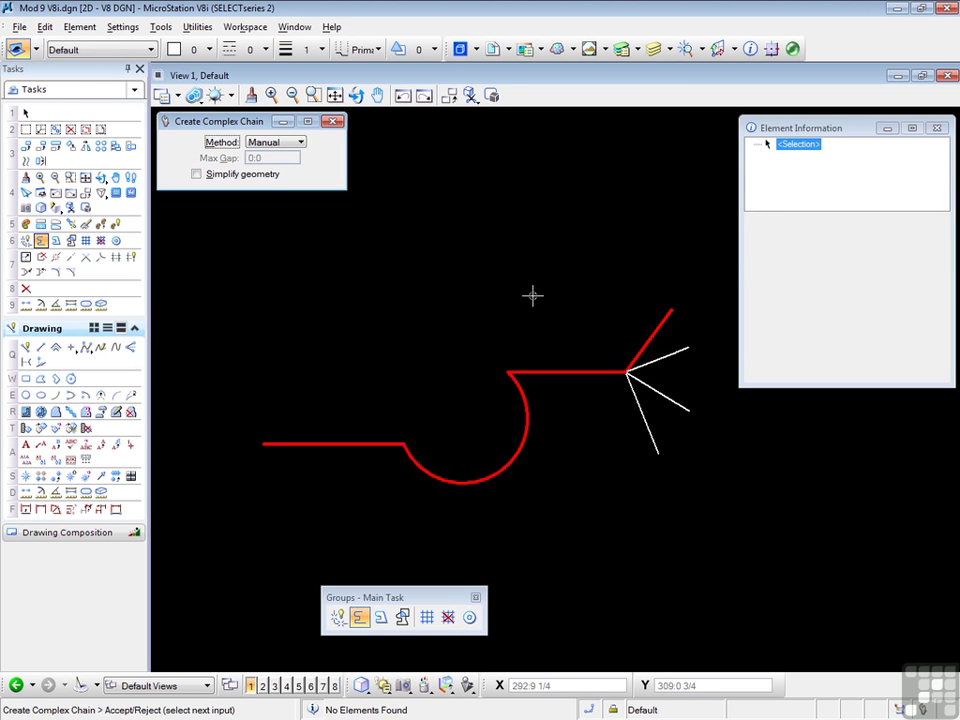
right_click(531, 293)
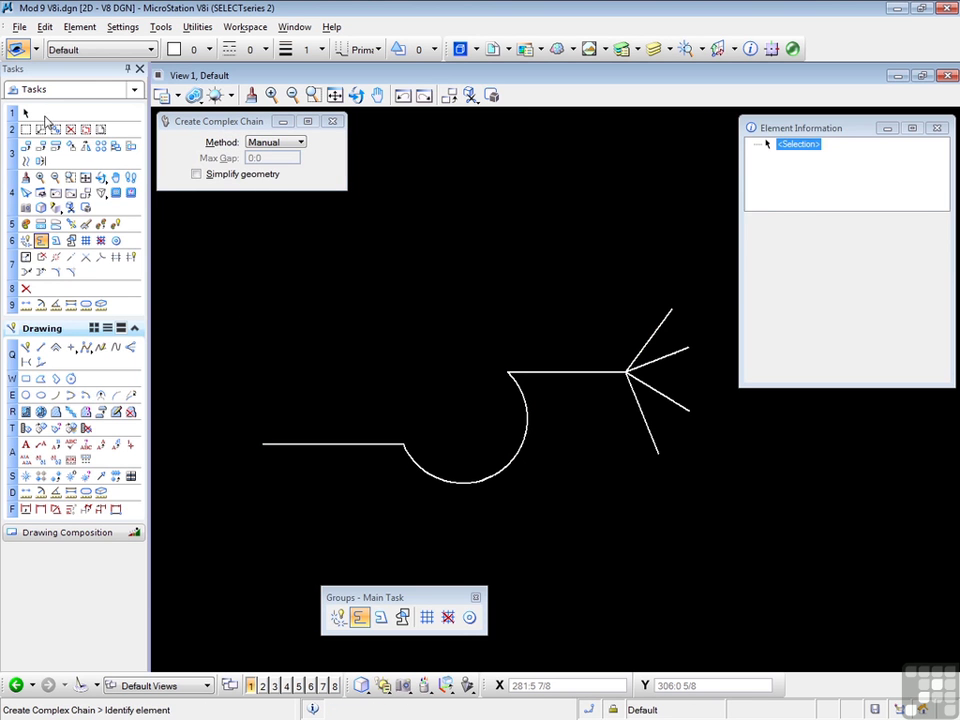
Step: Move the complex chain away from the other branch lines as a test, and undo both the move and the chain creation
left_click(25, 113)
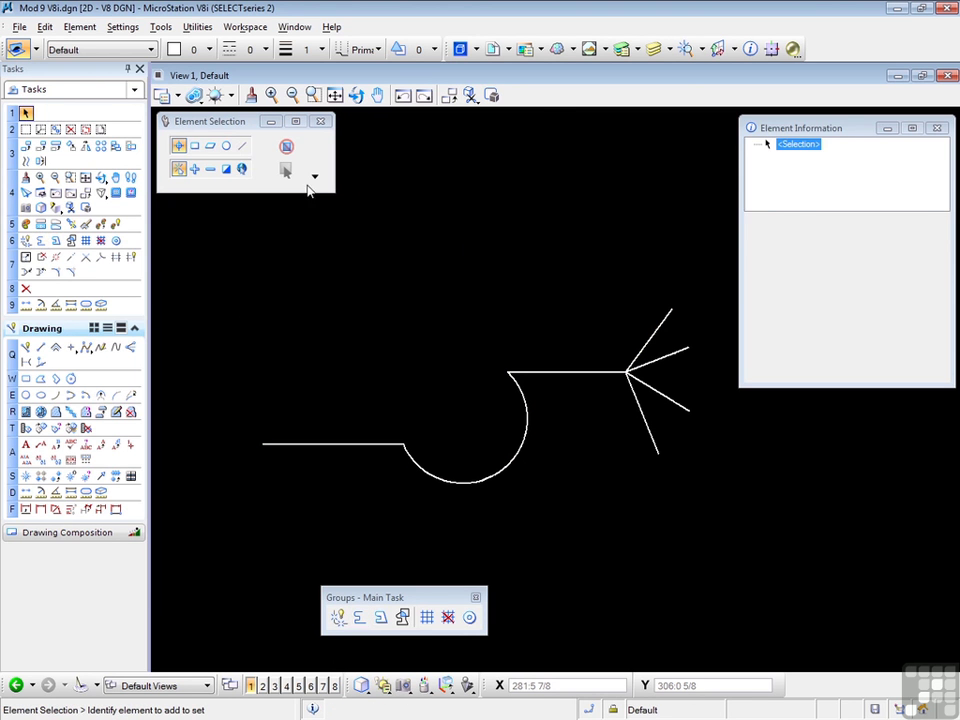
left_click(558, 375)
left_click_drag(557, 375, 493, 311)
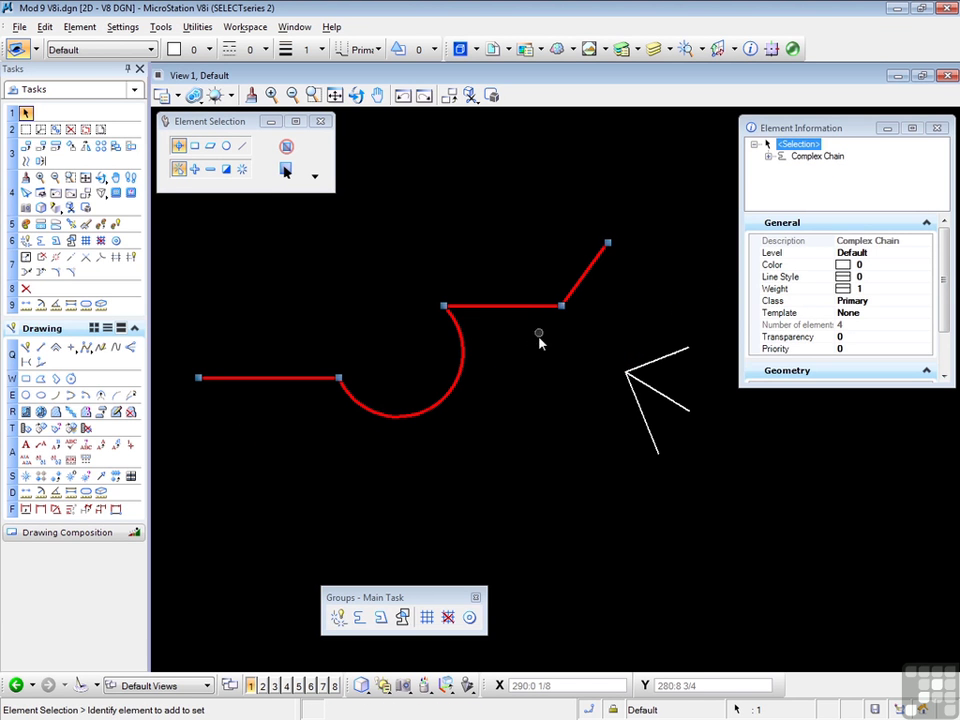
left_click(501, 388)
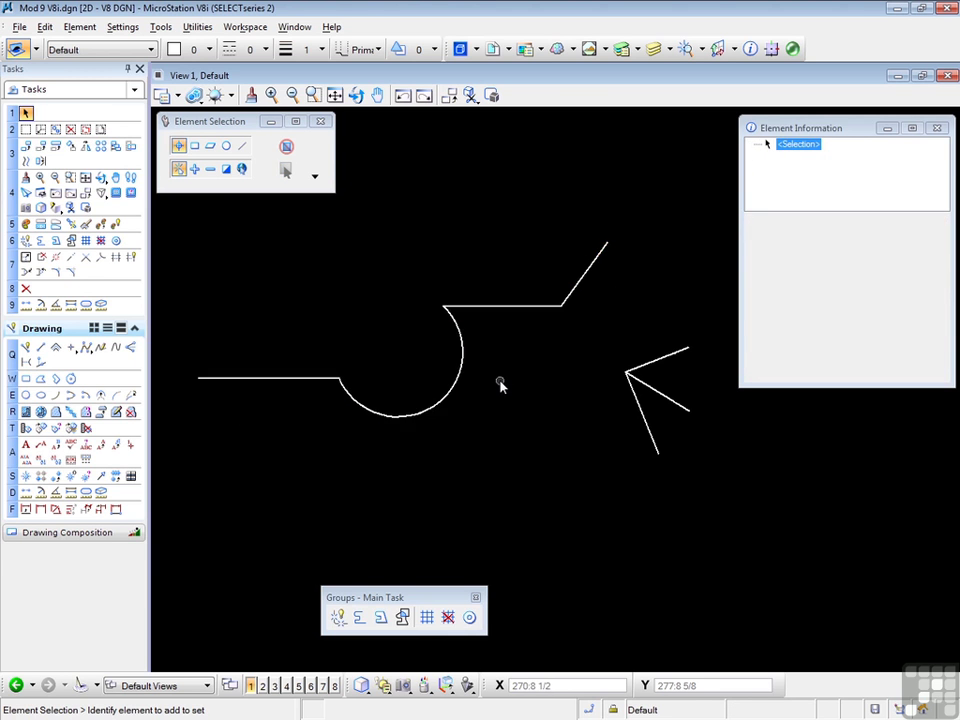
key("ctrl+z")
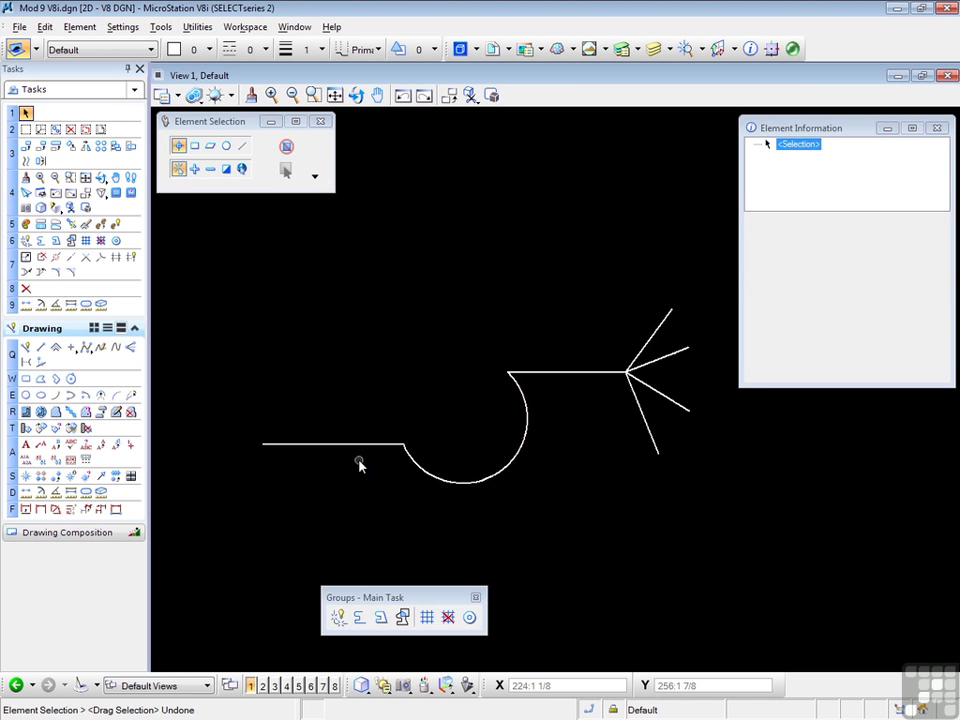
key("ctrl+z")
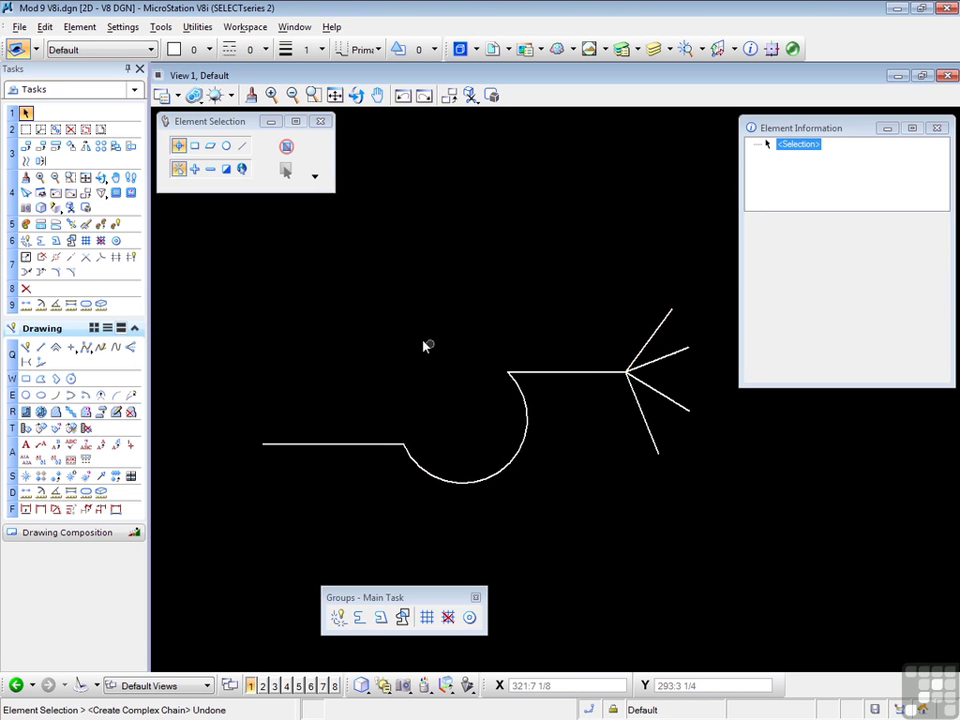
Step: Create a complex chain with the Automatic method from the first horizontal line, choosing the uppermost branch line at the fork
left_click(359, 617)
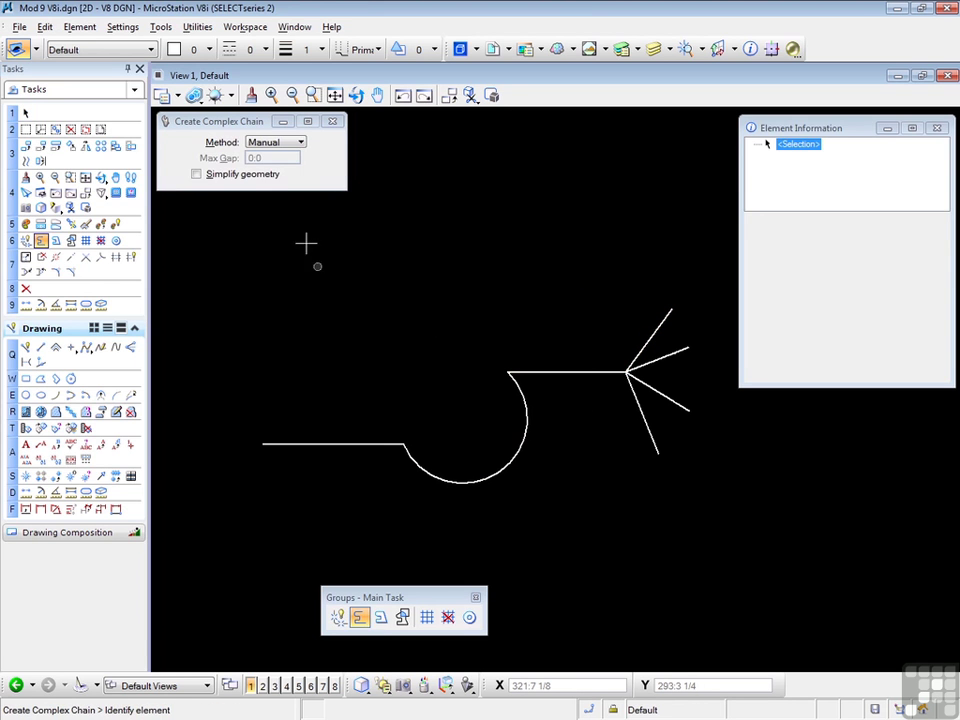
left_click(298, 143)
left_click(287, 158)
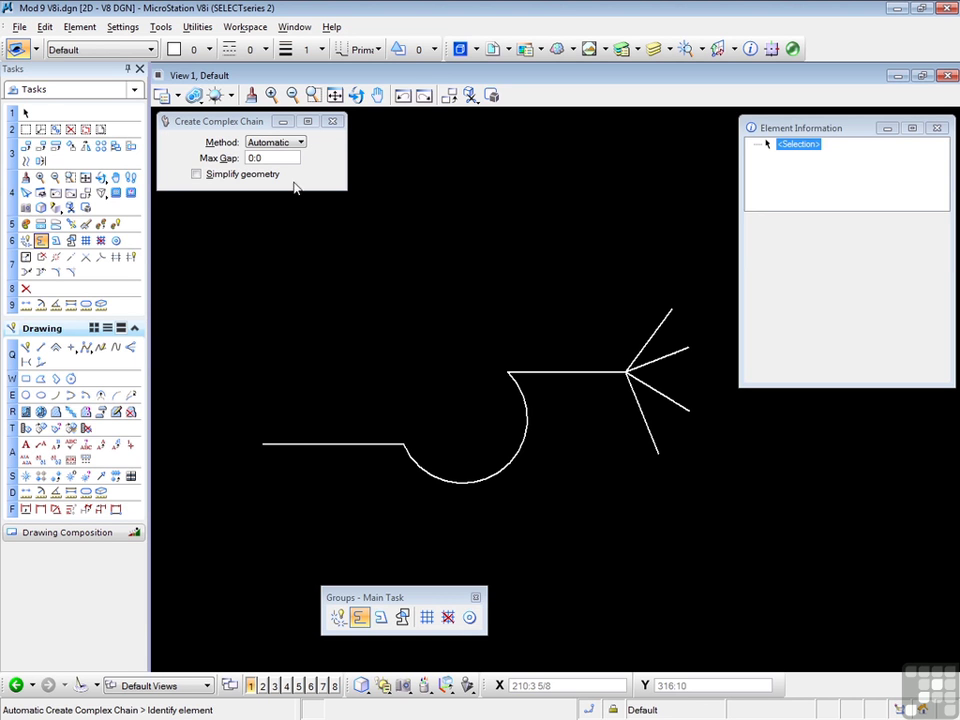
left_click(296, 444)
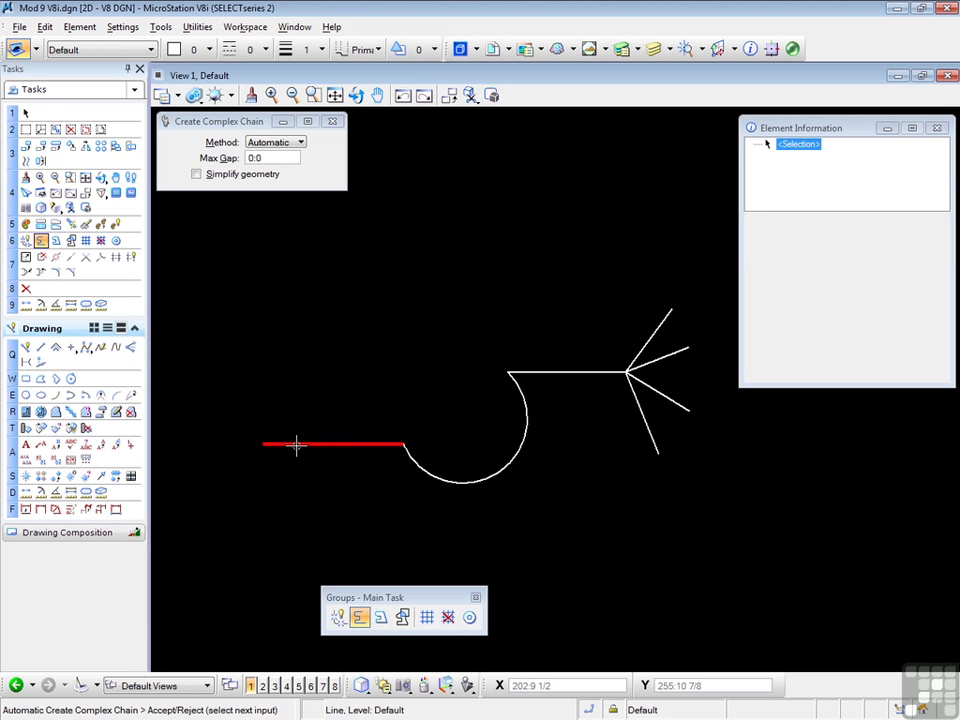
left_click(273, 539)
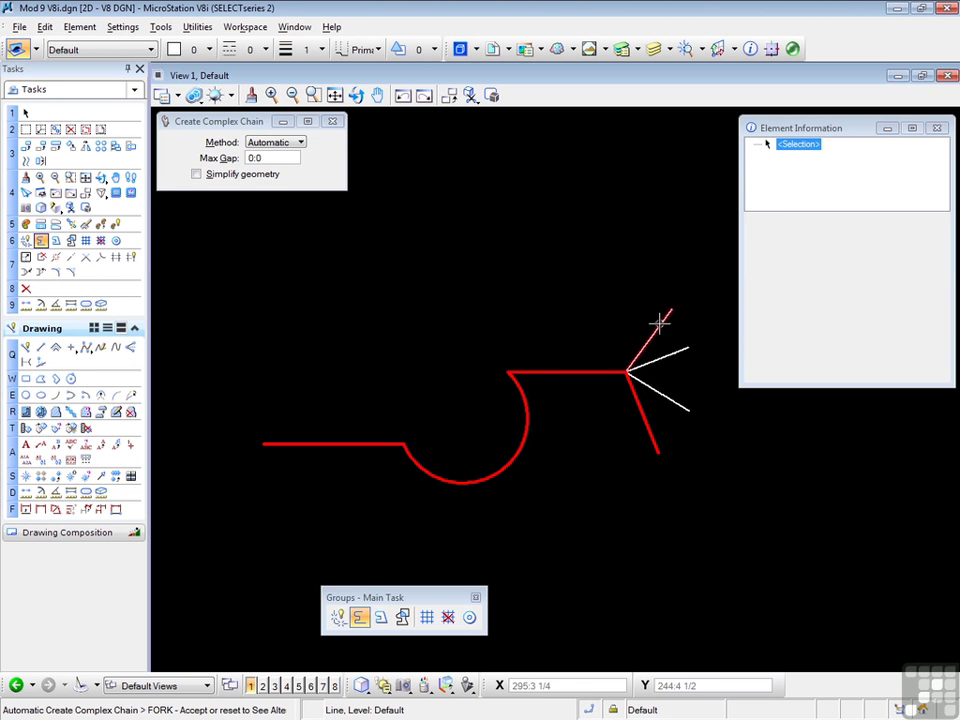
right_click(581, 496)
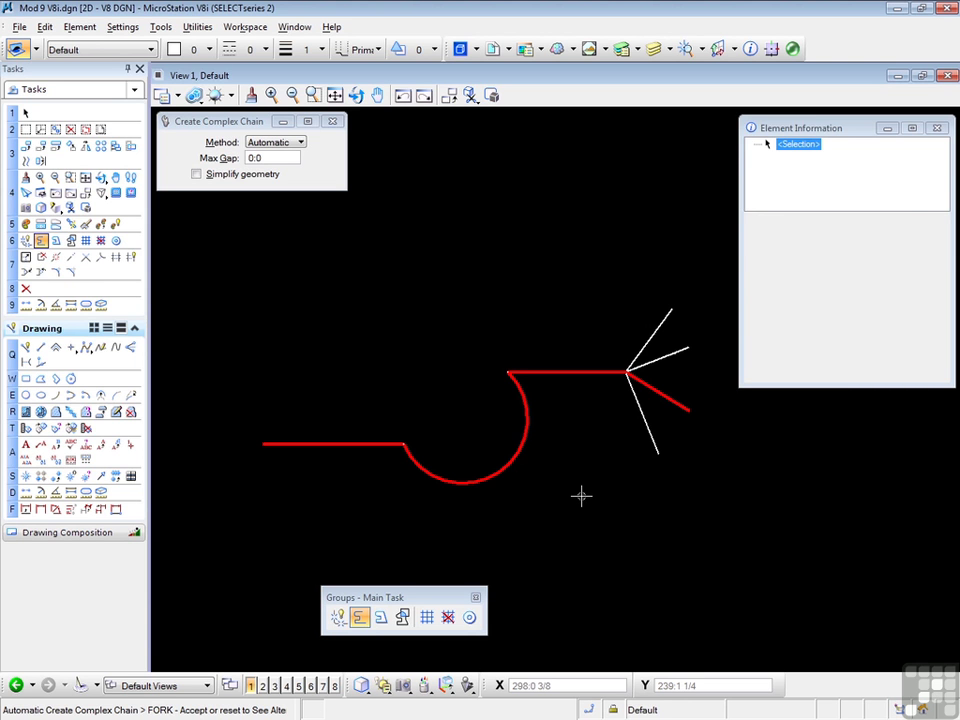
right_click(581, 496)
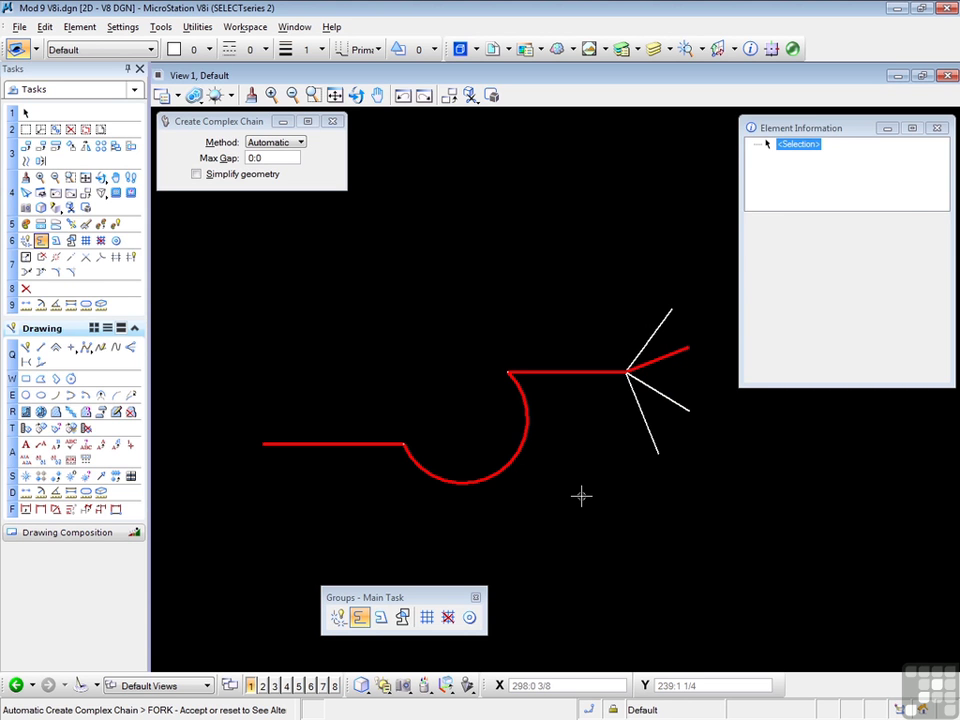
right_click(581, 496)
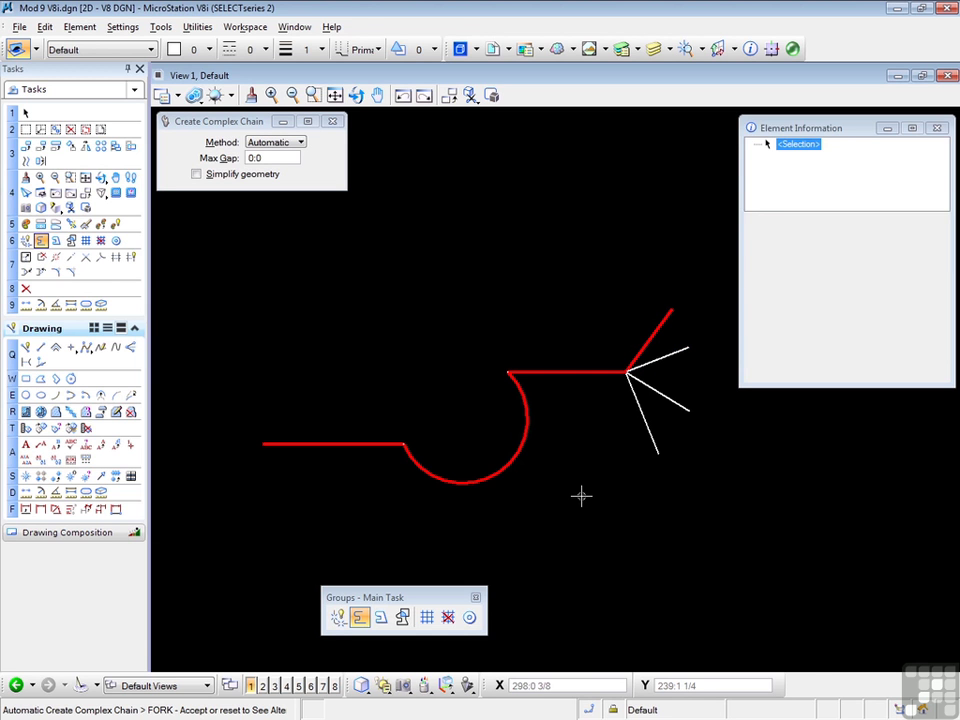
left_click(581, 496)
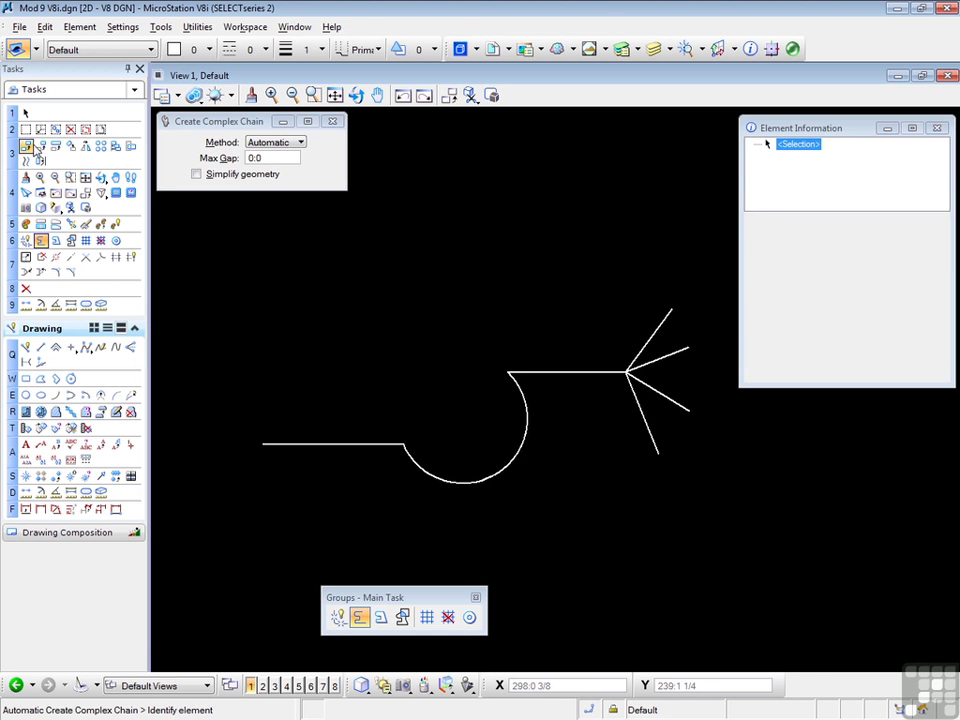
Step: Move the new complex chain up and to the left, away from the three remaining branch lines, and deselect it
left_click(25, 112)
left_click(510, 370)
left_click_drag(510, 370, 436, 321)
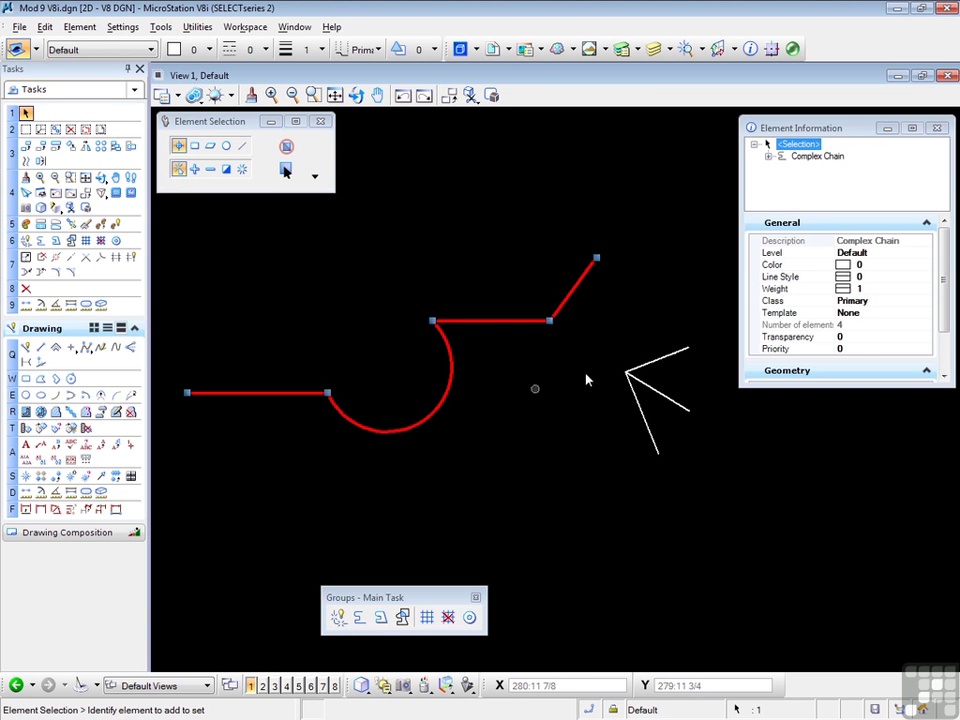
left_click(552, 370)
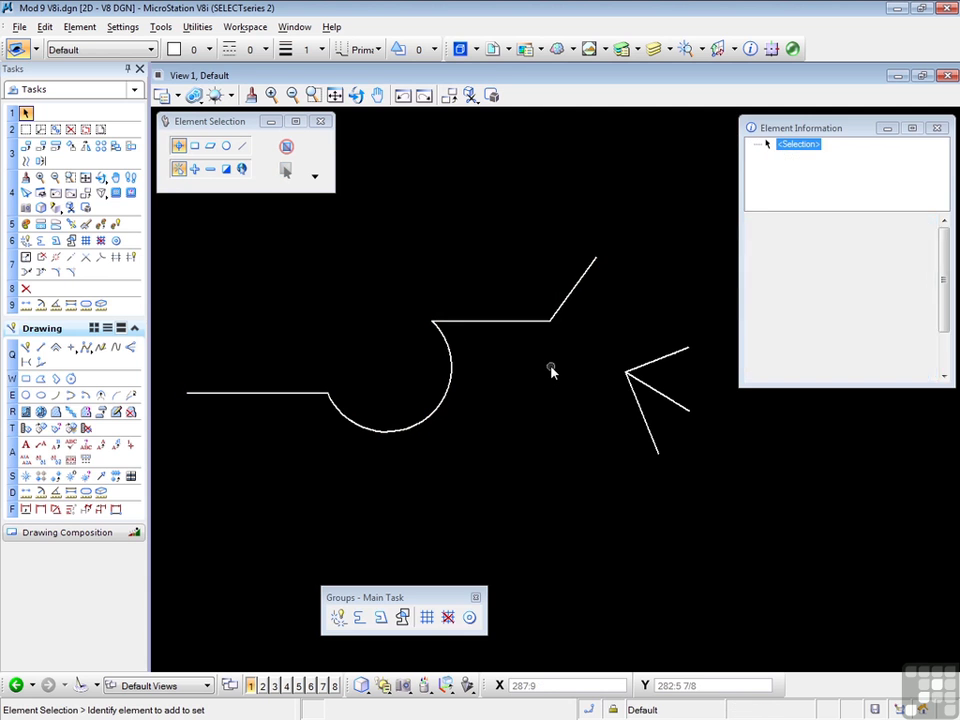